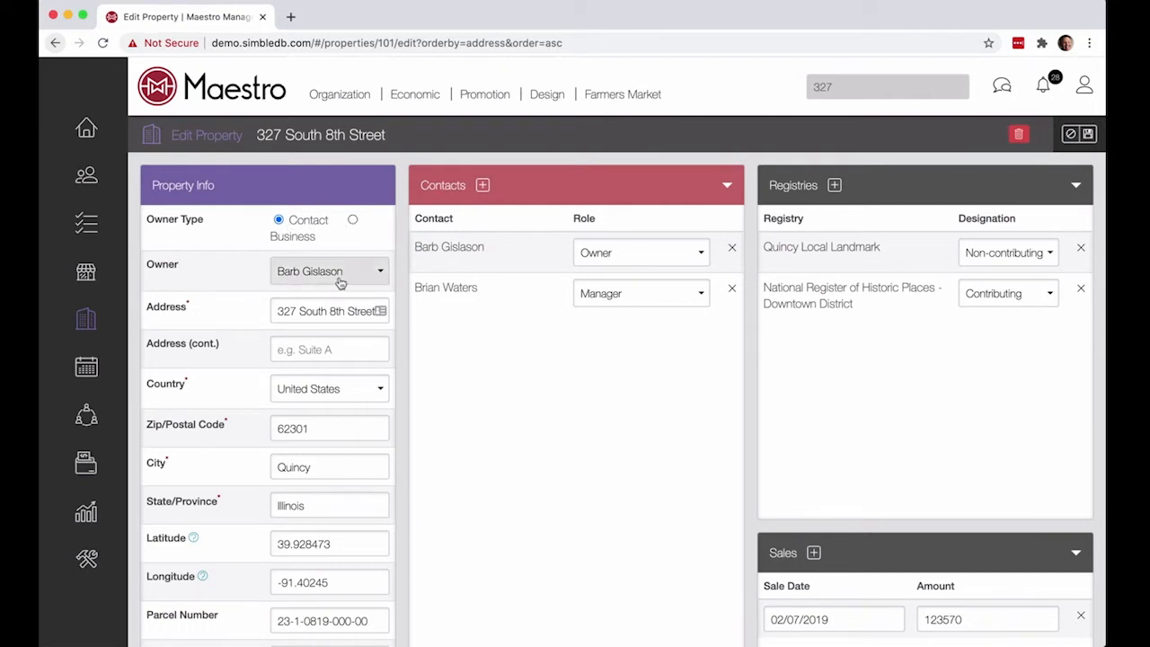
# Step: Try the Business owner type and its owner list, then revert the owner type to Contact
pyautogui.click(352, 220)
pyautogui.click(329, 269)
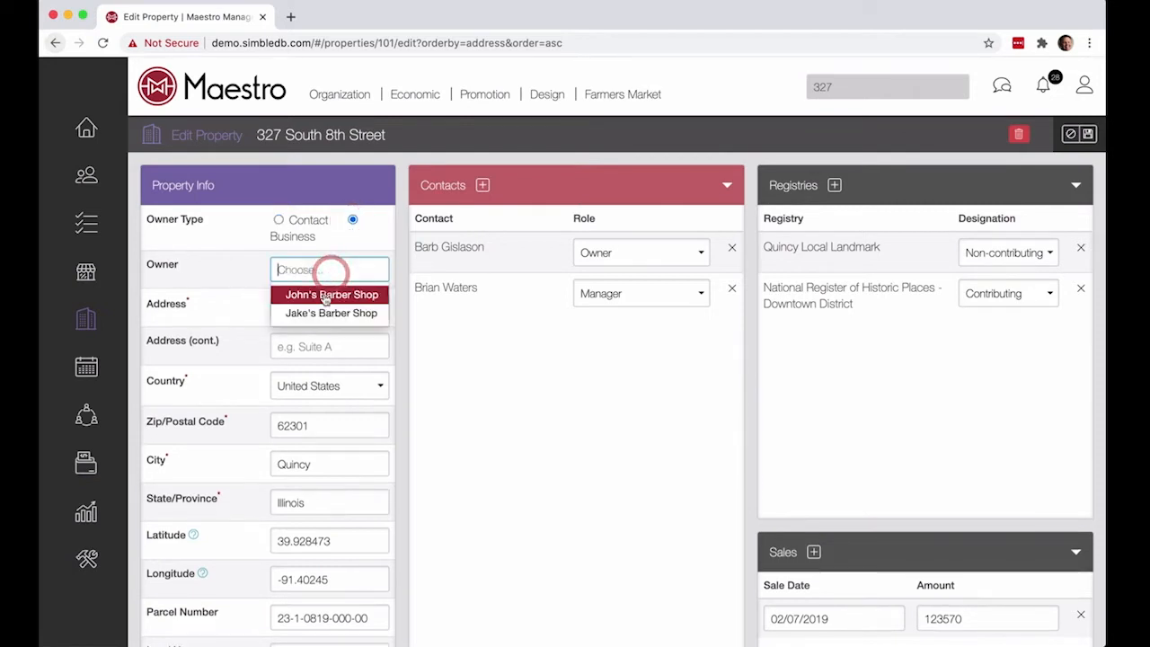
pyautogui.click(279, 220)
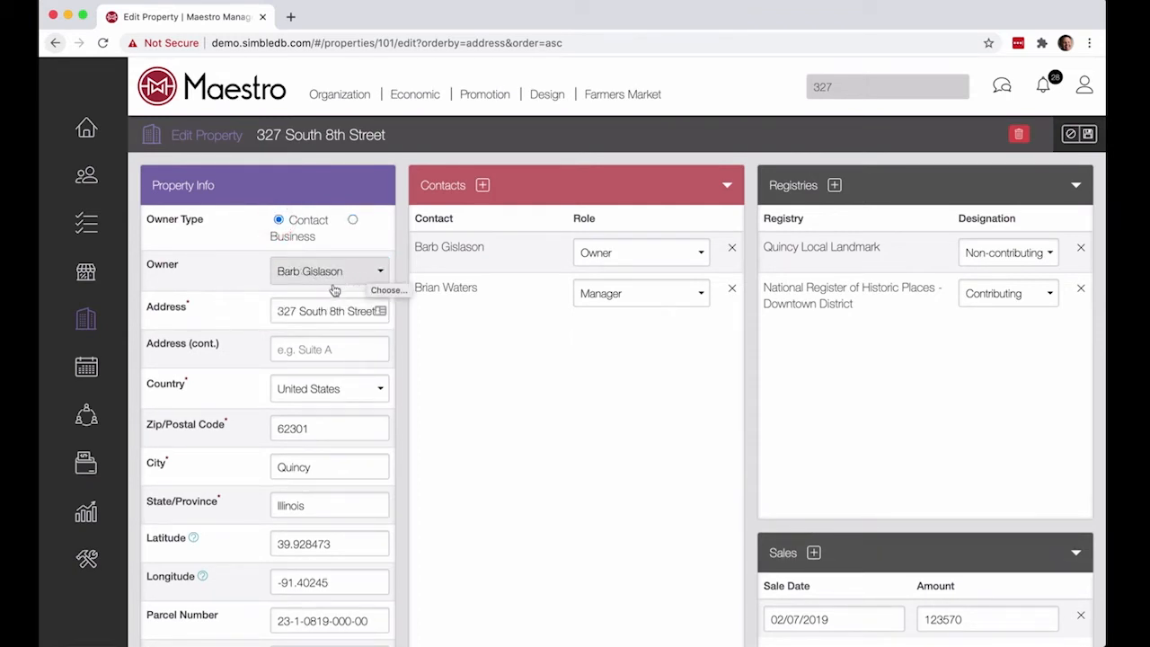
# Step: Switch on Residential Only for the property
pyautogui.scroll(-1, 319, 292)
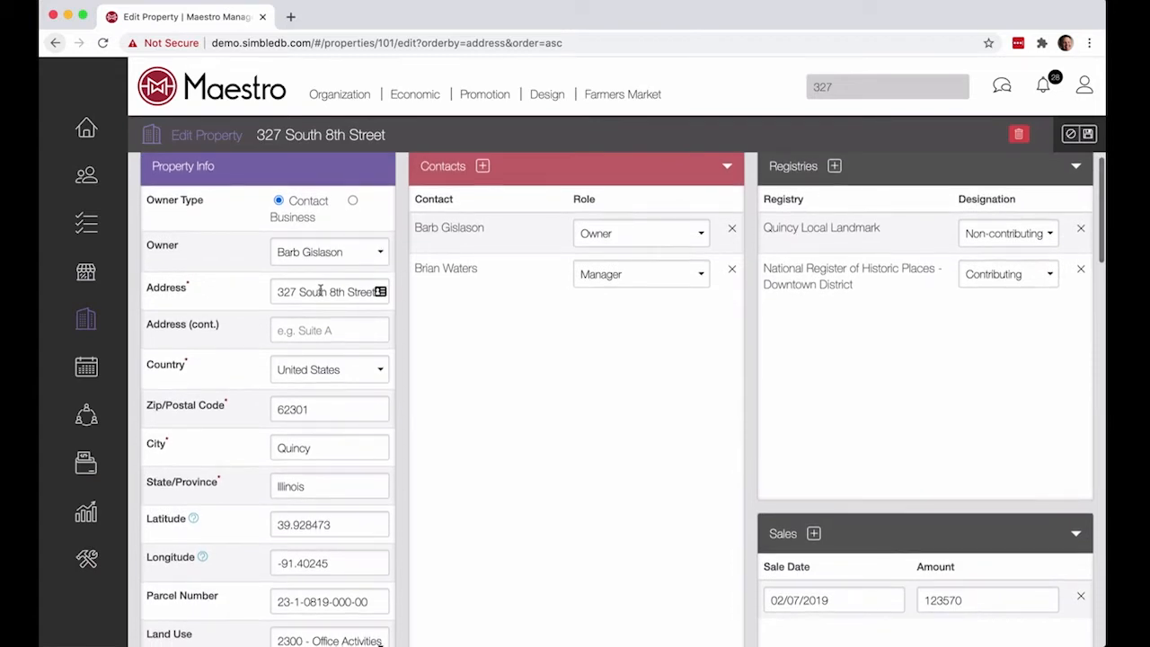
pyautogui.scroll(-5, 317, 281)
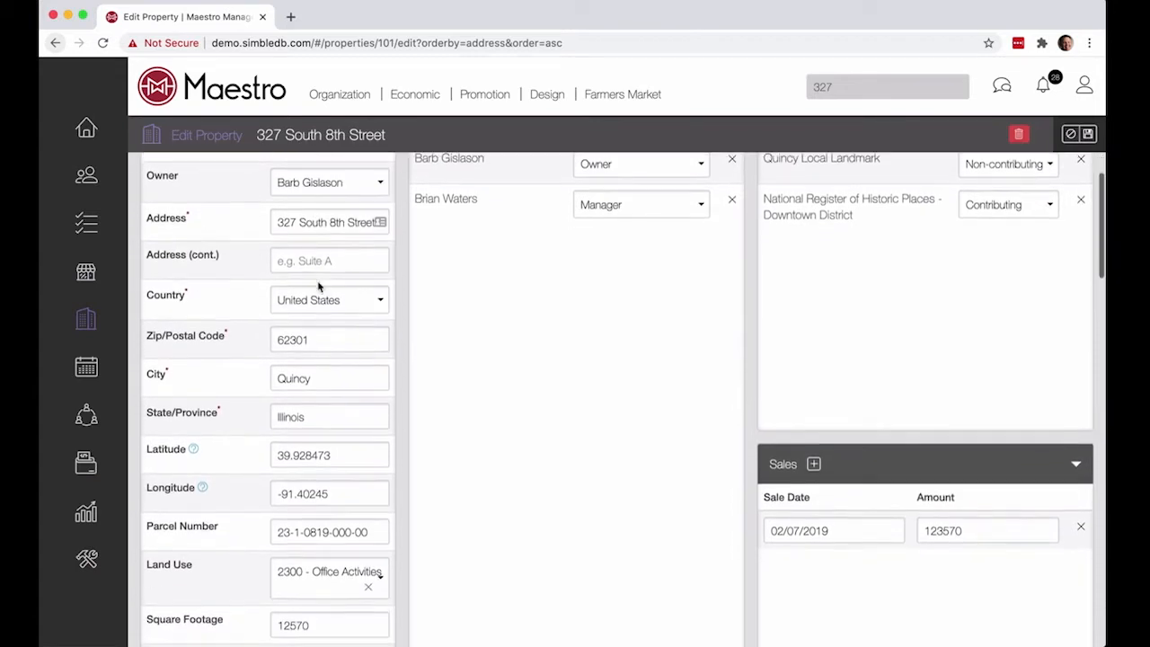
pyautogui.scroll(-1, 318, 292)
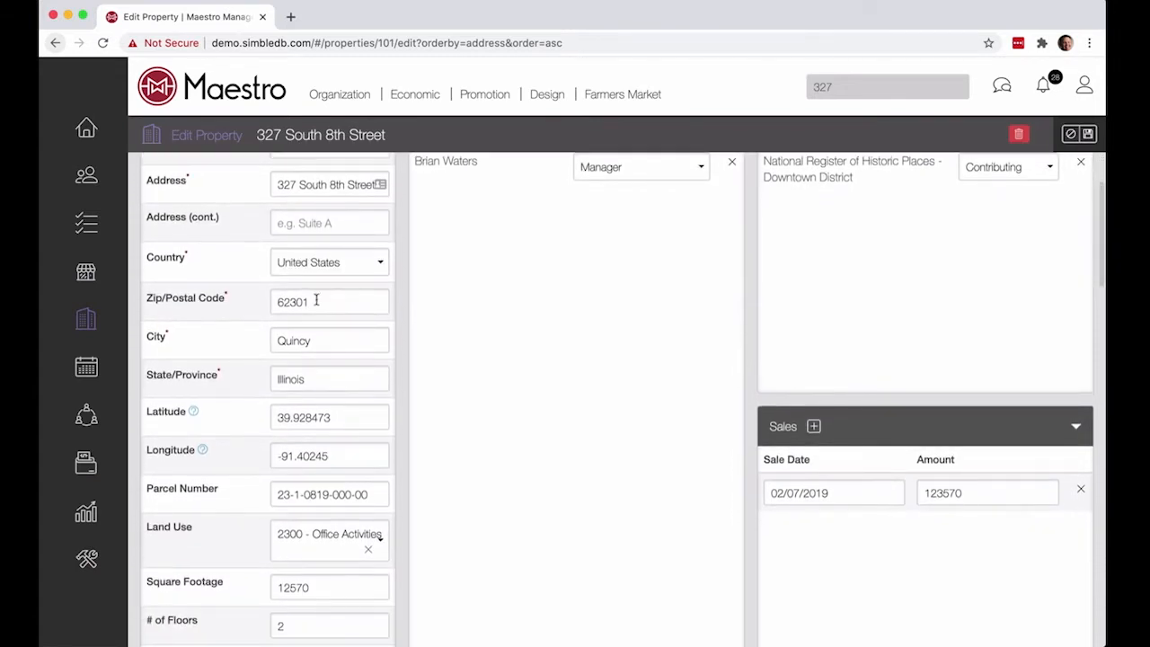
pyautogui.scroll(-6, 317, 300)
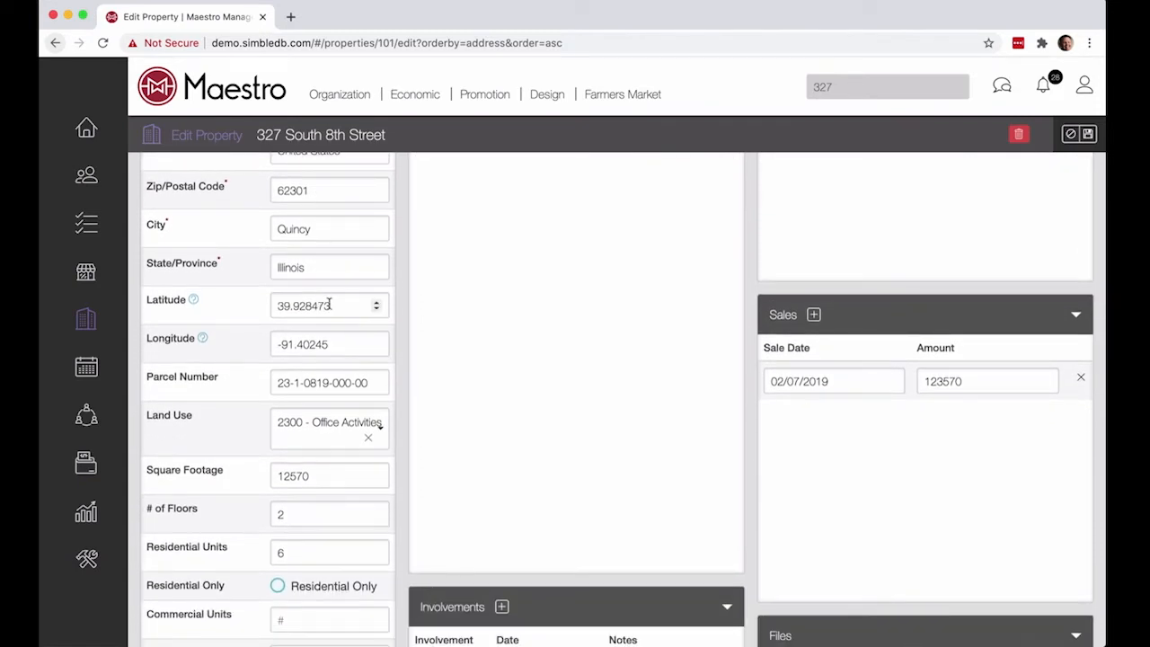
pyautogui.scroll(-7, 329, 305)
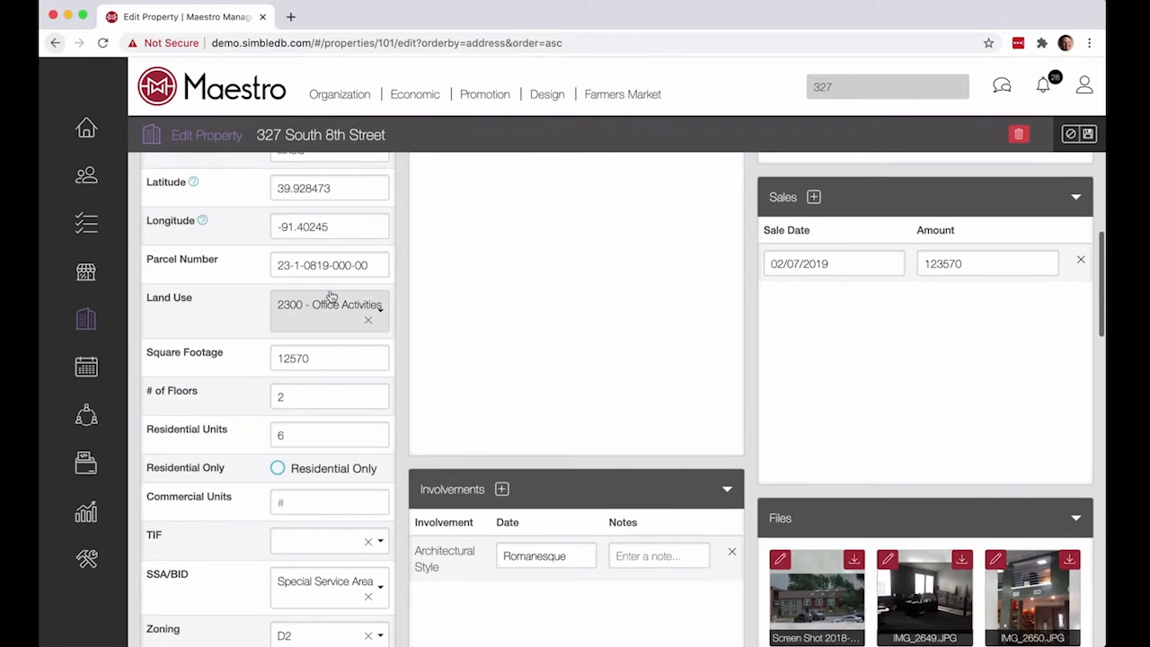
pyautogui.scroll(-3, 333, 279)
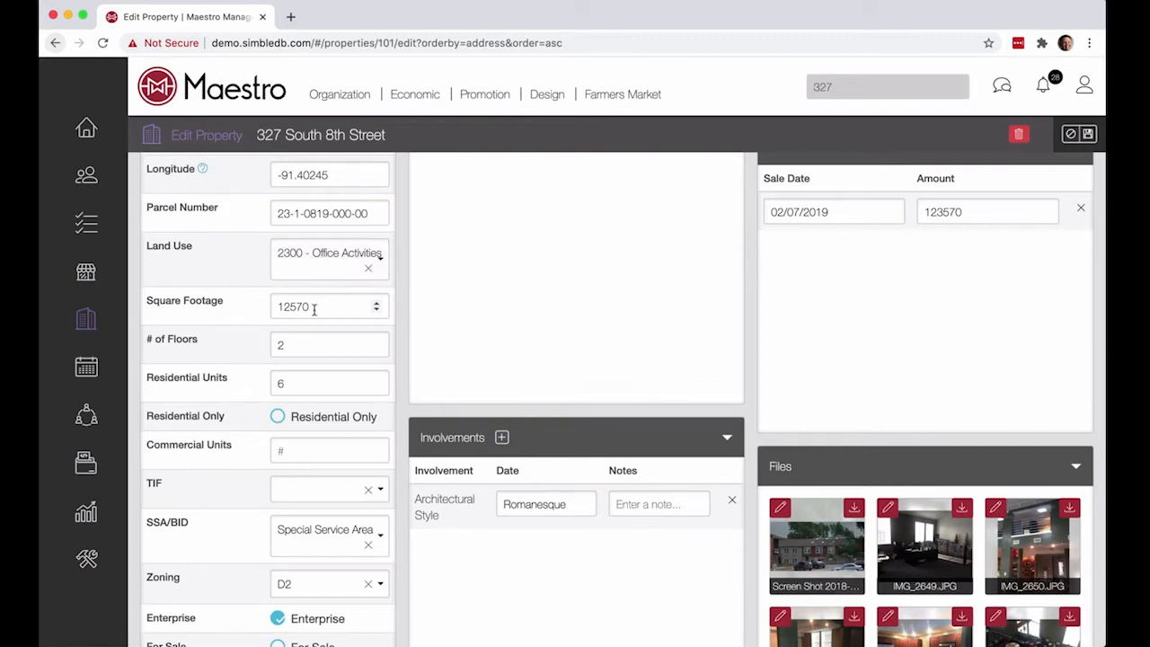
pyautogui.scroll(-3, 314, 308)
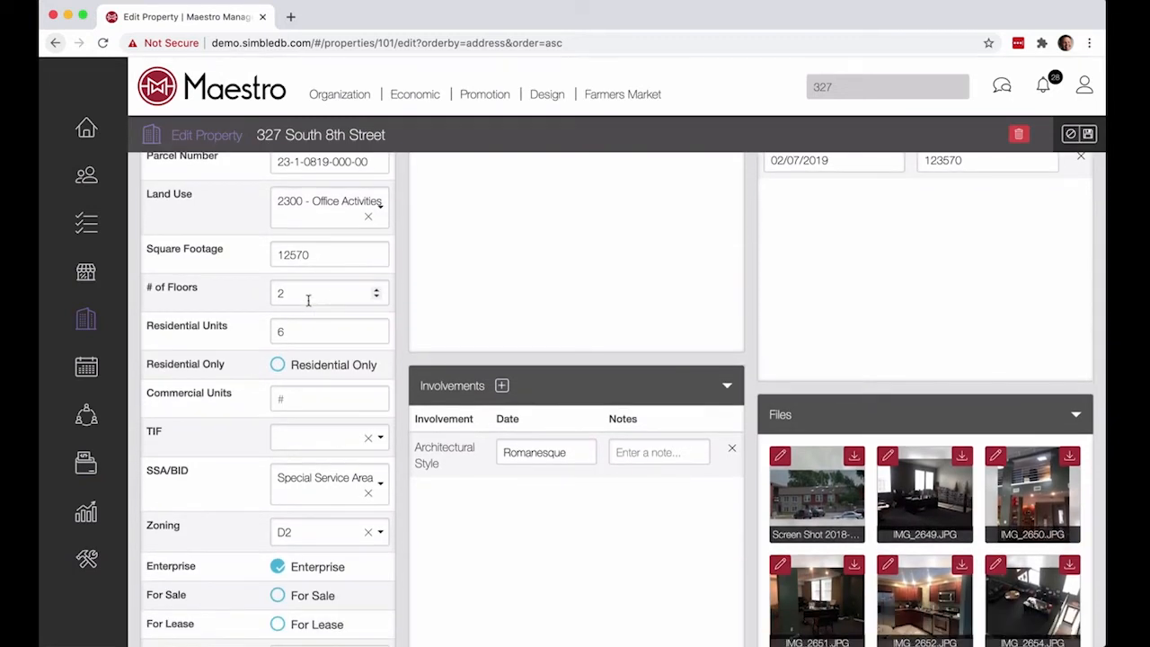
pyautogui.scroll(-1, 309, 300)
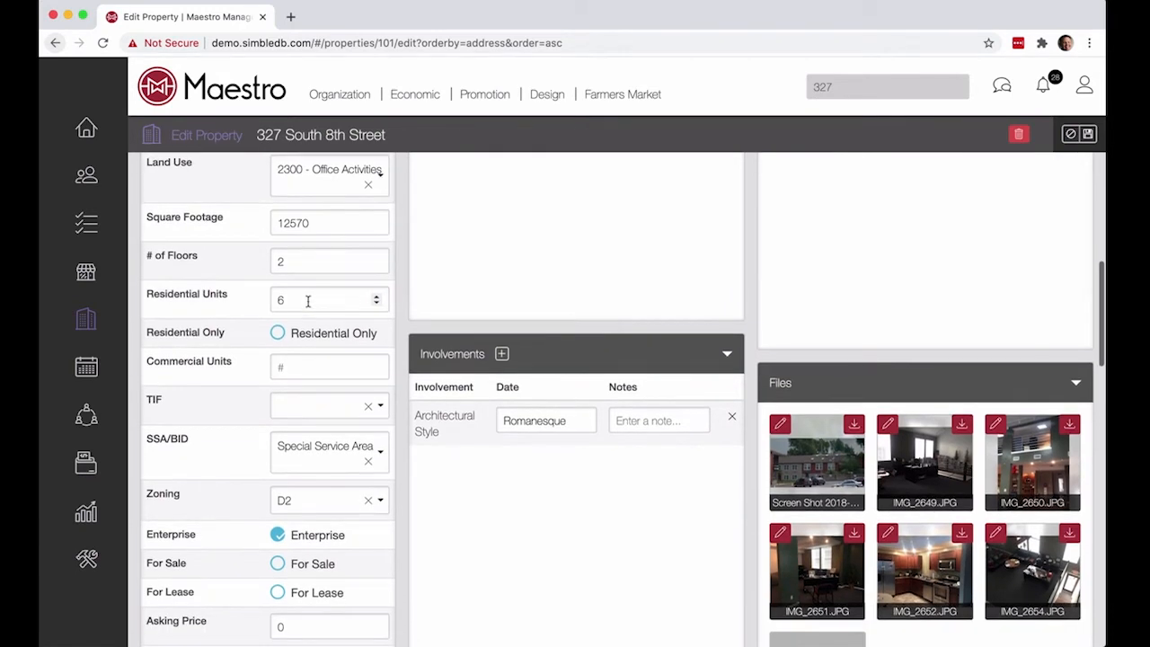
pyautogui.scroll(-1, 307, 301)
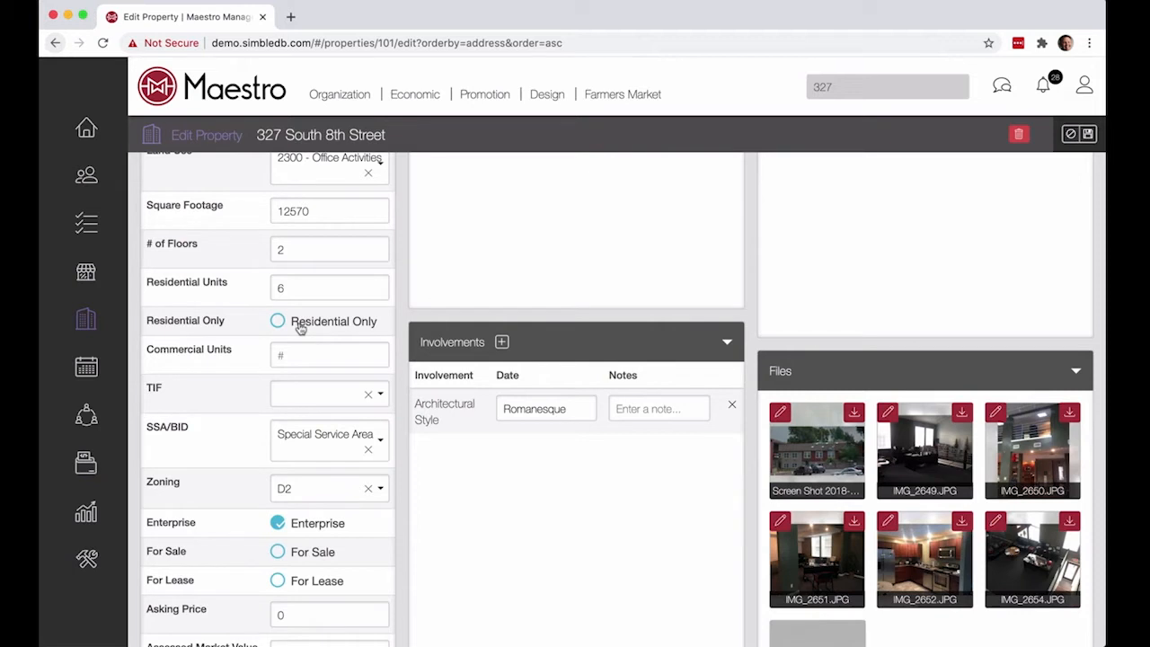
pyautogui.click(296, 329)
# Step: Clear Residential Only, set Commercial Units to 4, and set TIF to Central Business District East
pyautogui.click(279, 323)
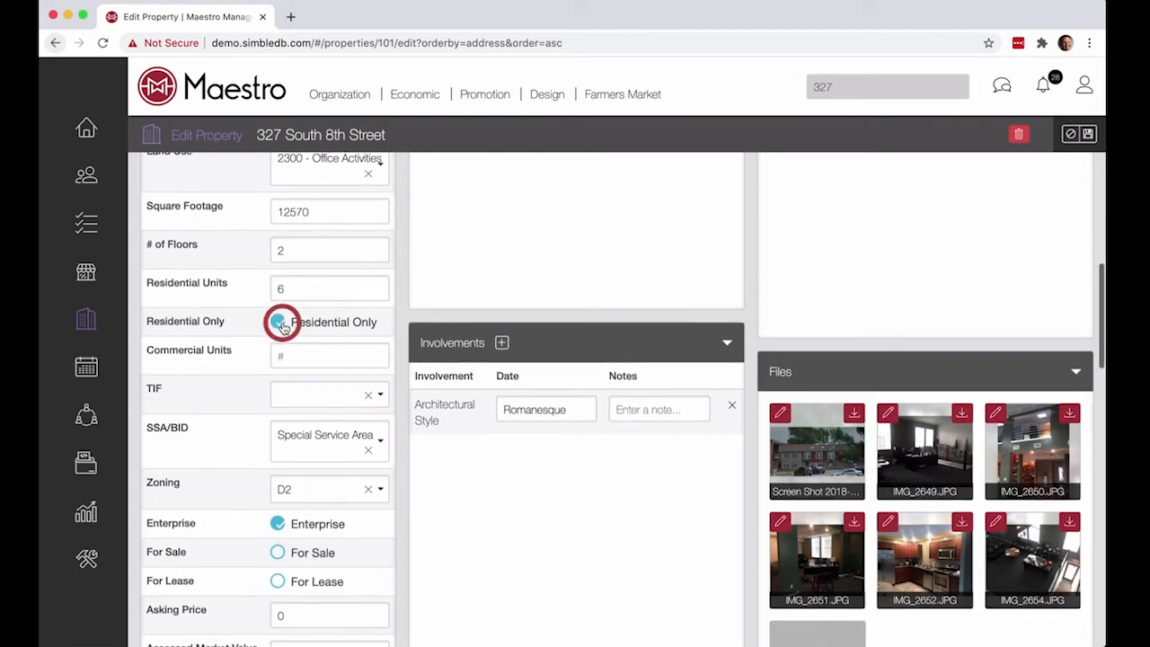
pyautogui.scroll(1, 285, 328)
pyautogui.click(302, 359)
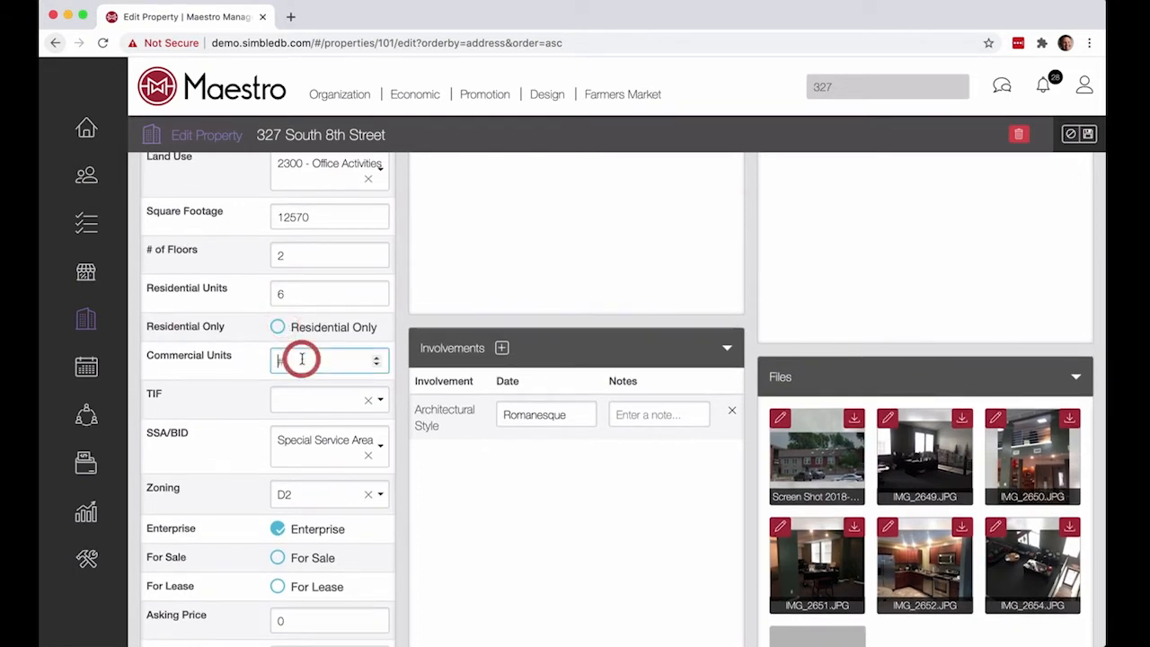
pyautogui.write('4')
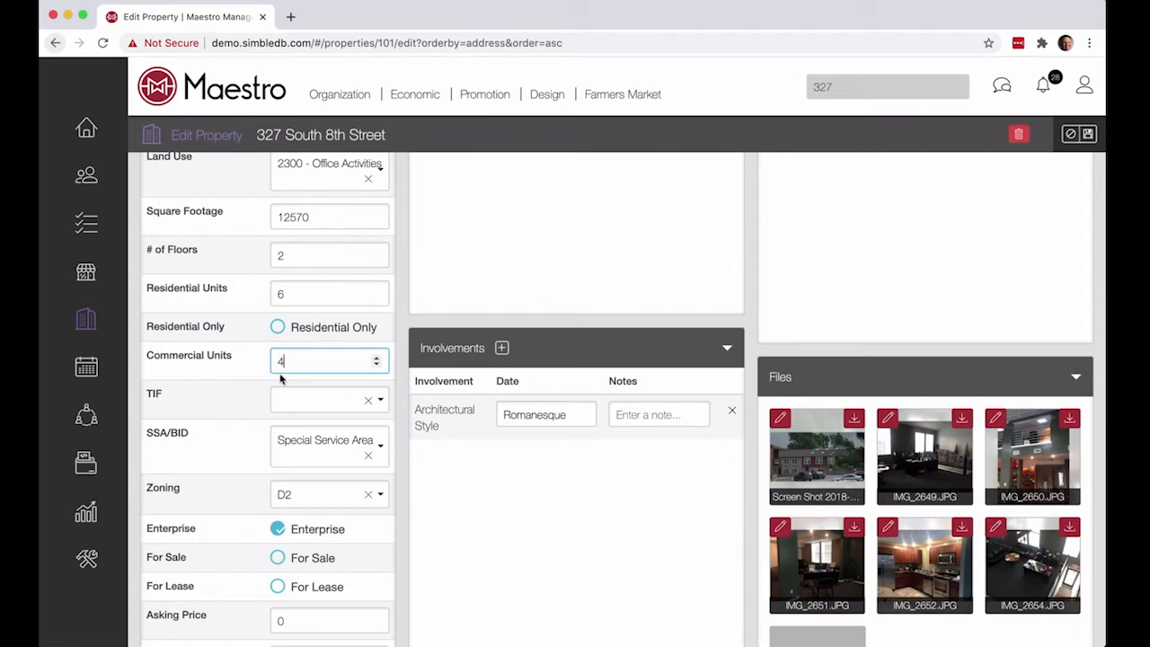
pyautogui.click(225, 410)
pyautogui.click(296, 402)
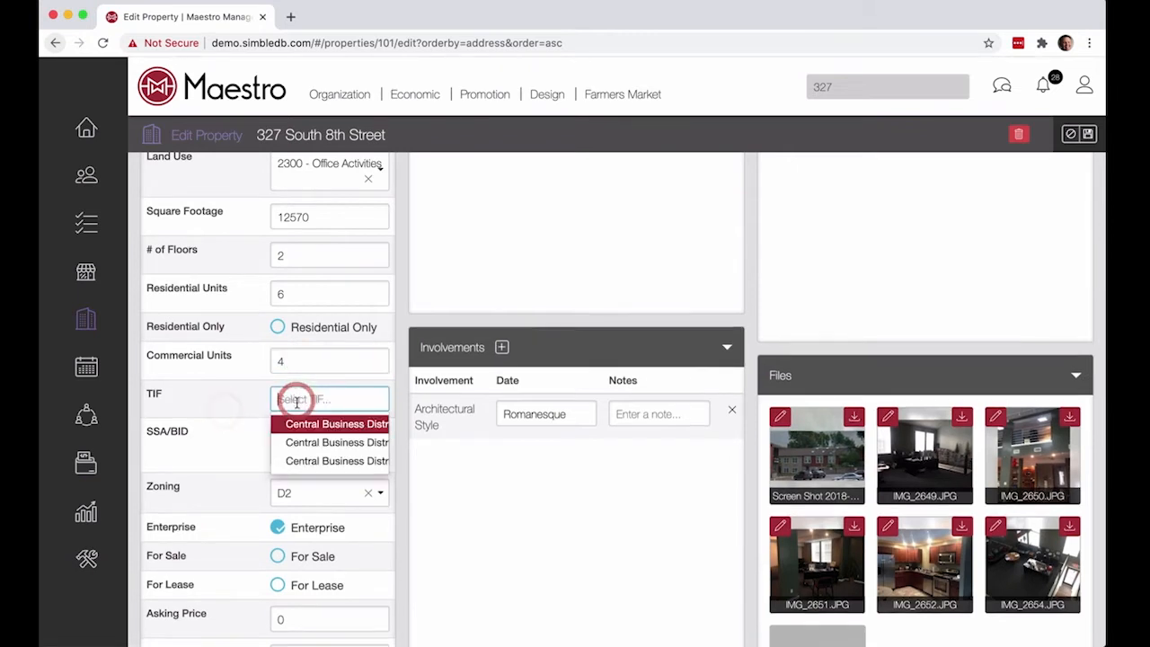
pyautogui.click(301, 445)
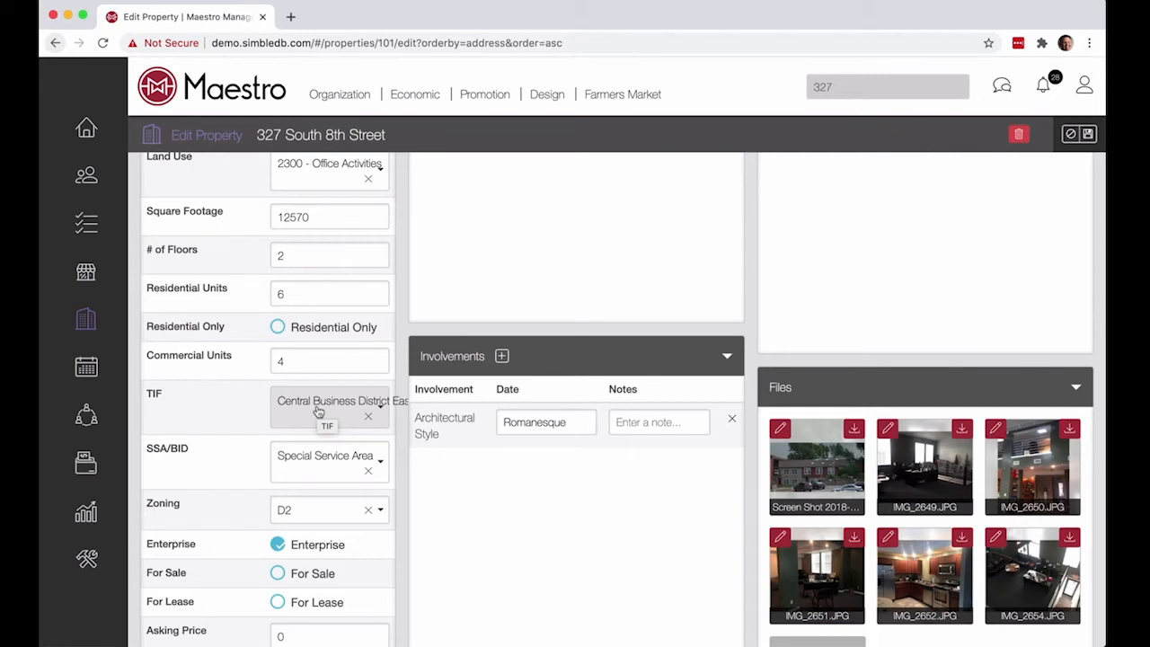
# Step: Replace the Enterprise designation with For Lease
pyautogui.scroll(-3, 223, 521)
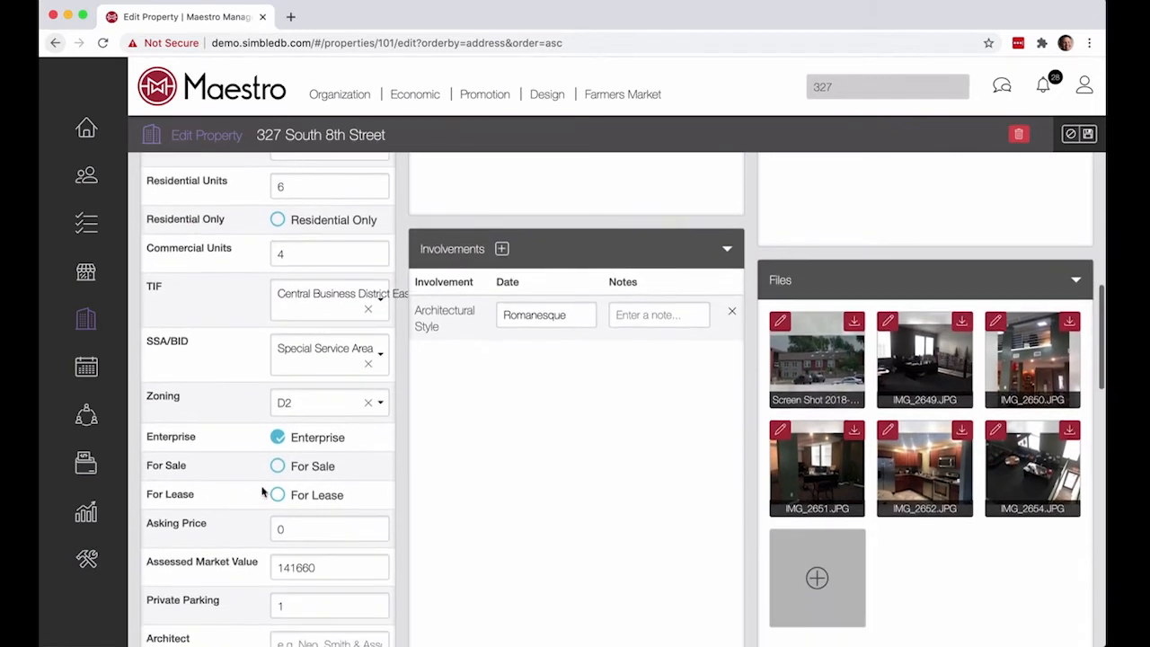
pyautogui.click(276, 437)
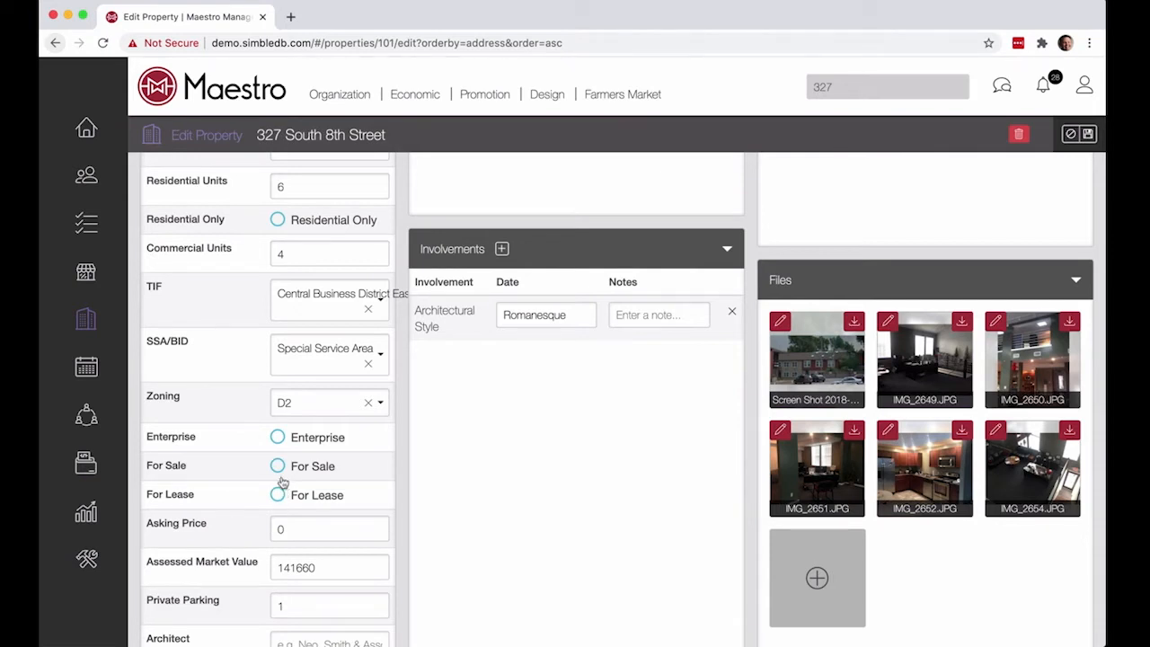
pyautogui.click(278, 495)
# Step: Change Private Parking from 1 to 12
pyautogui.scroll(-3, 292, 532)
pyautogui.scroll(-4, 295, 533)
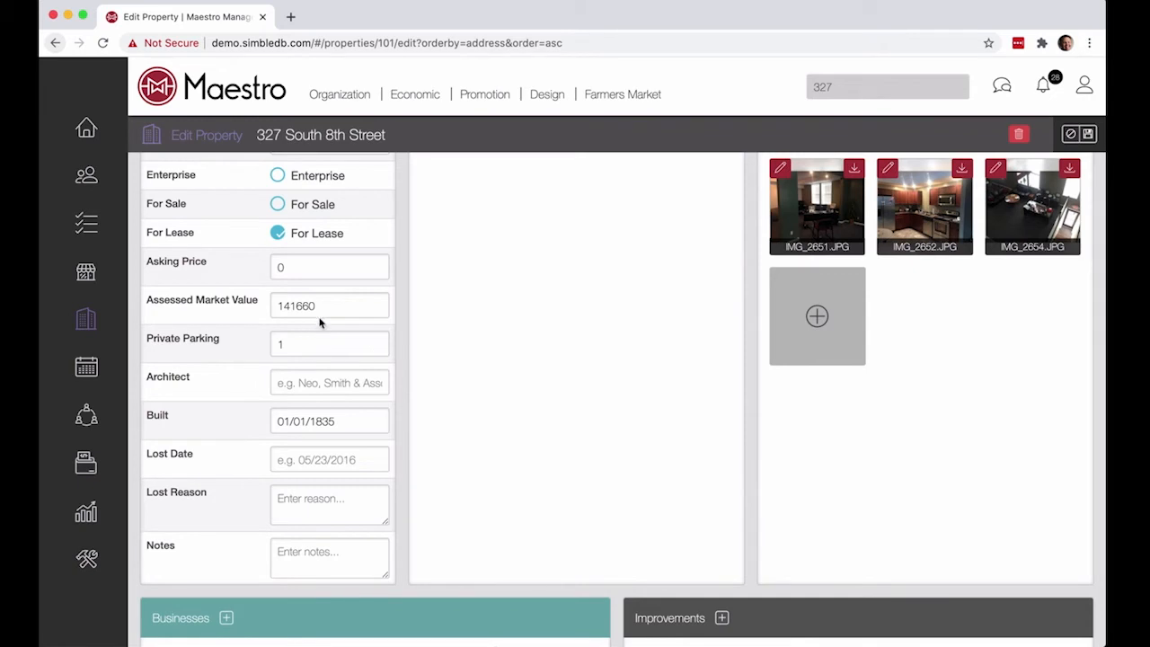
pyautogui.click(231, 349)
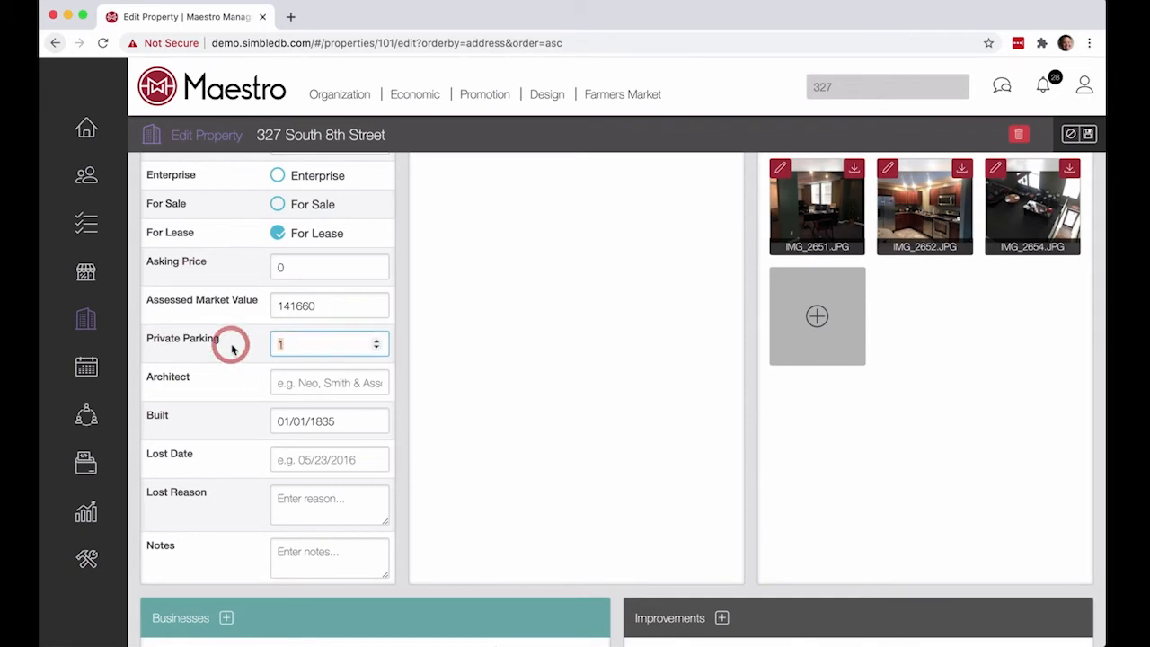
pyautogui.write('12')
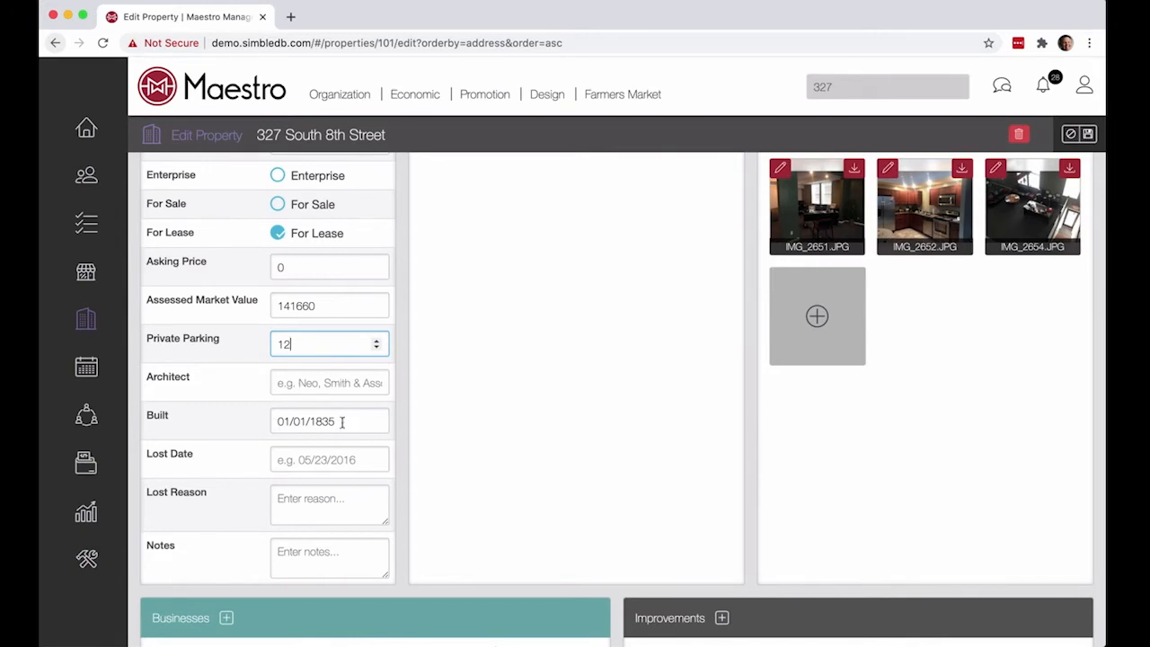
pyautogui.scroll(-5, 344, 424)
pyautogui.scroll(-5, 342, 428)
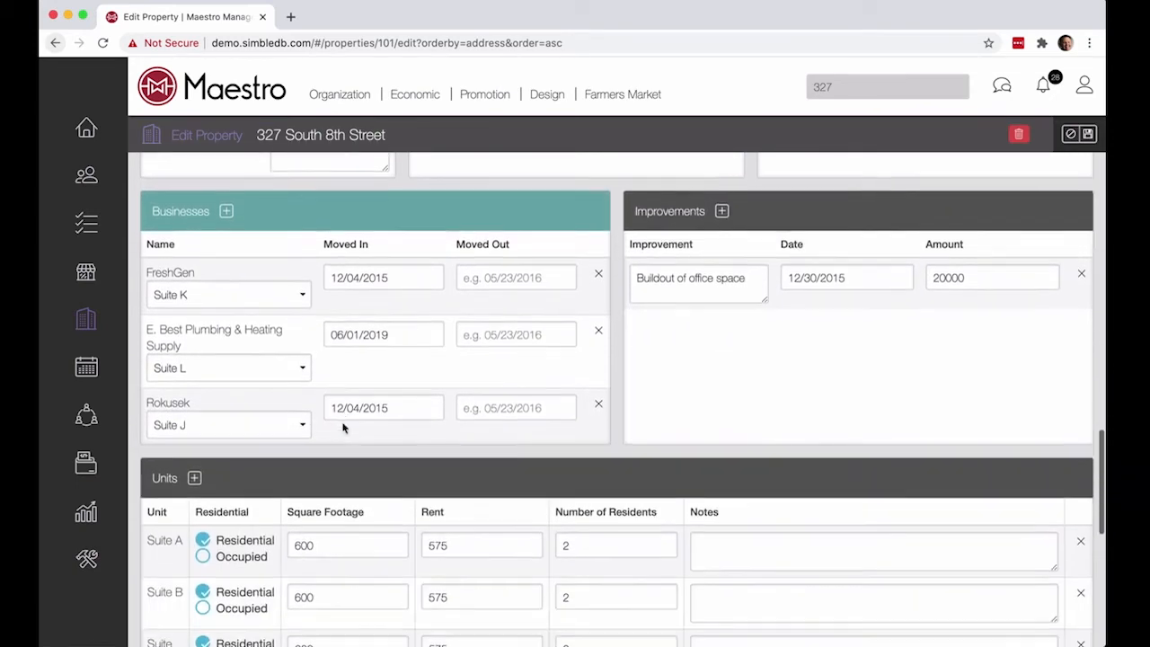
pyautogui.scroll(10, 342, 426)
pyautogui.scroll(10, 343, 424)
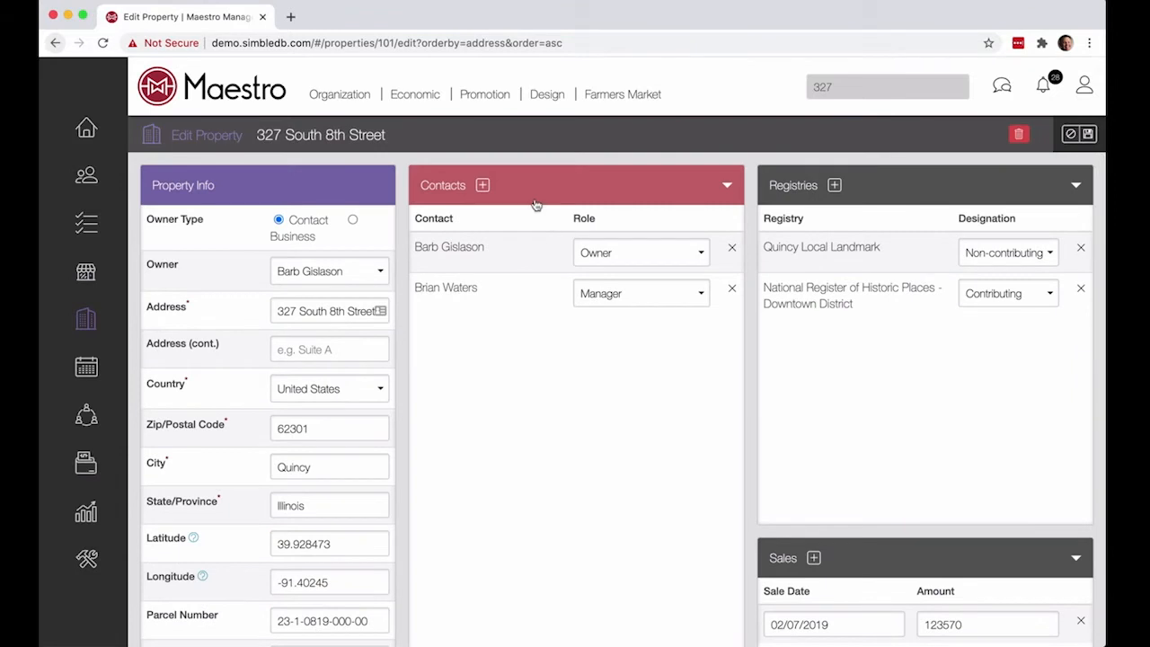
pyautogui.scroll(-1, 531, 194)
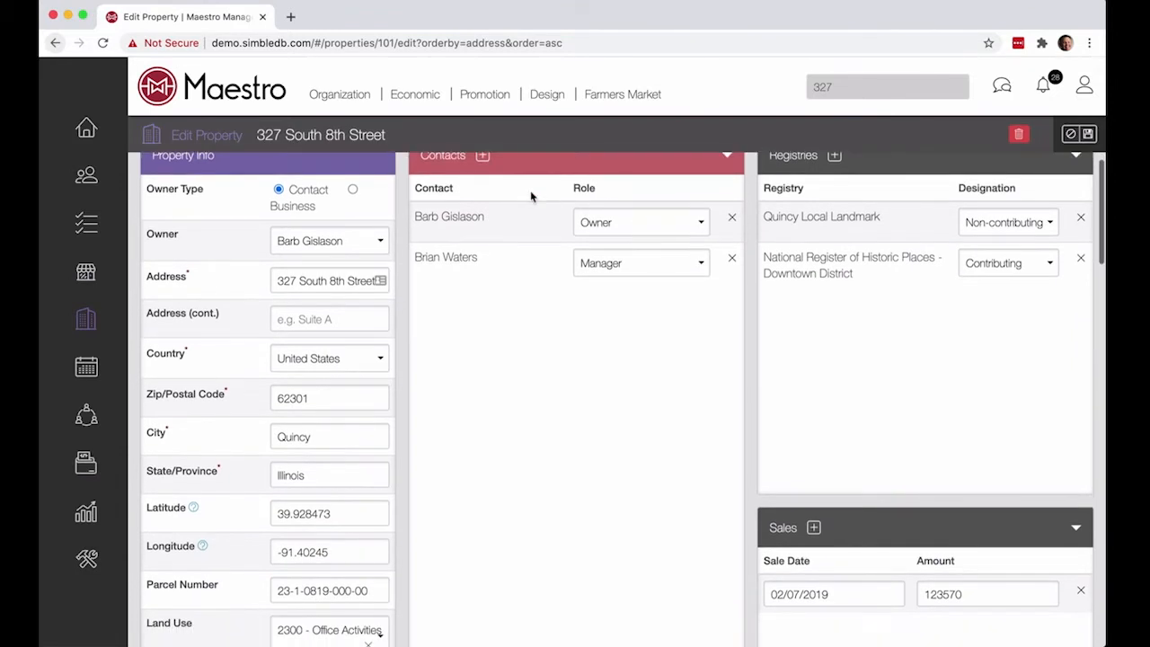
pyautogui.scroll(1, 528, 196)
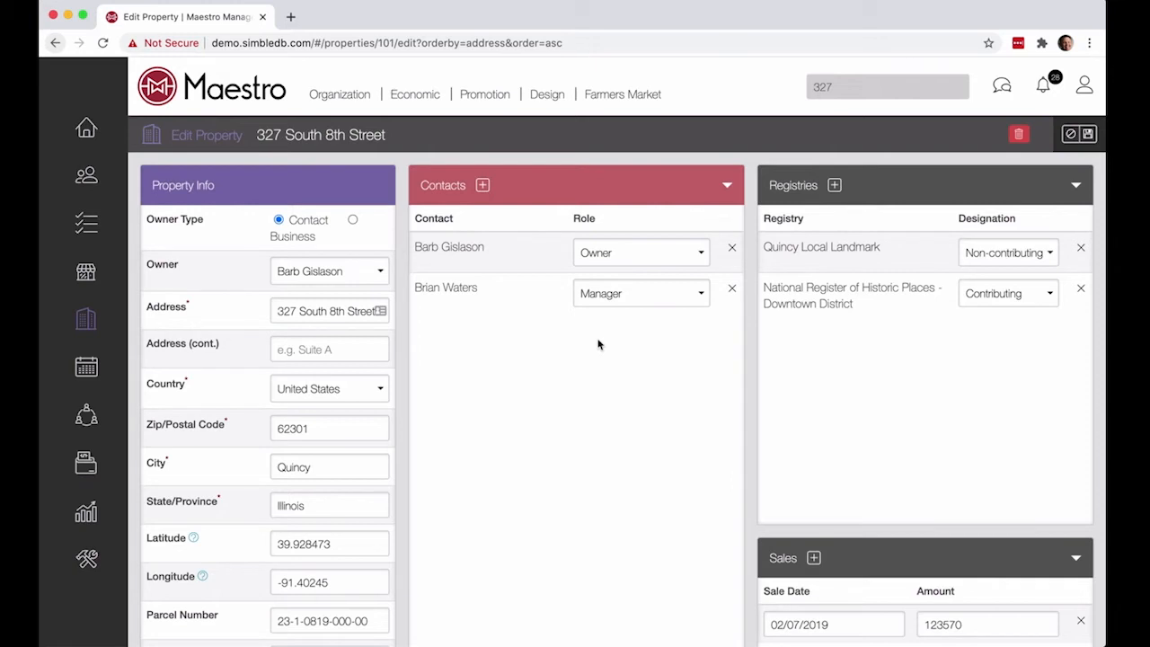
pyautogui.scroll(-2, 598, 344)
pyautogui.scroll(2, 599, 344)
pyautogui.scroll(-3, 878, 232)
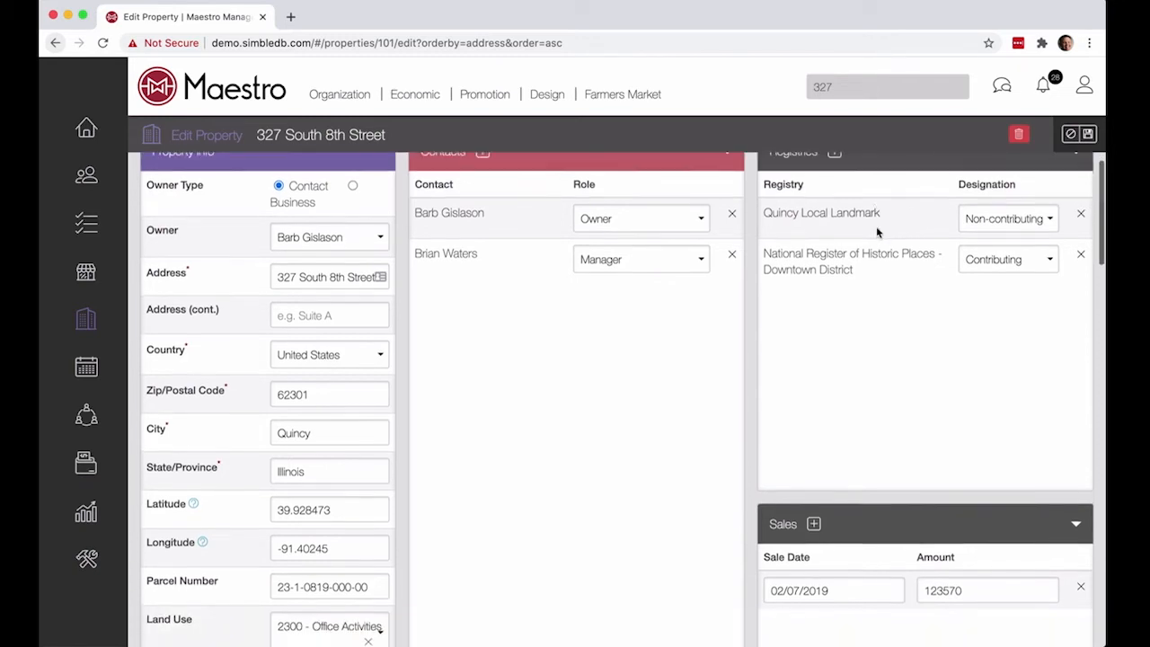
pyautogui.scroll(-4, 877, 229)
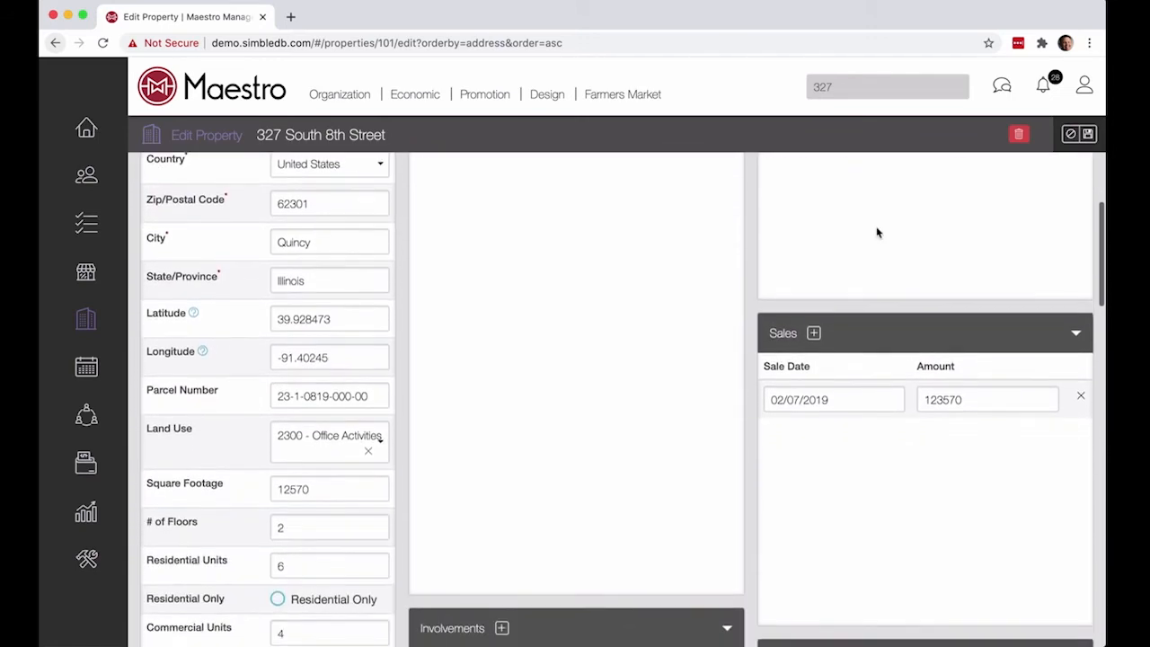
pyautogui.scroll(-1, 879, 233)
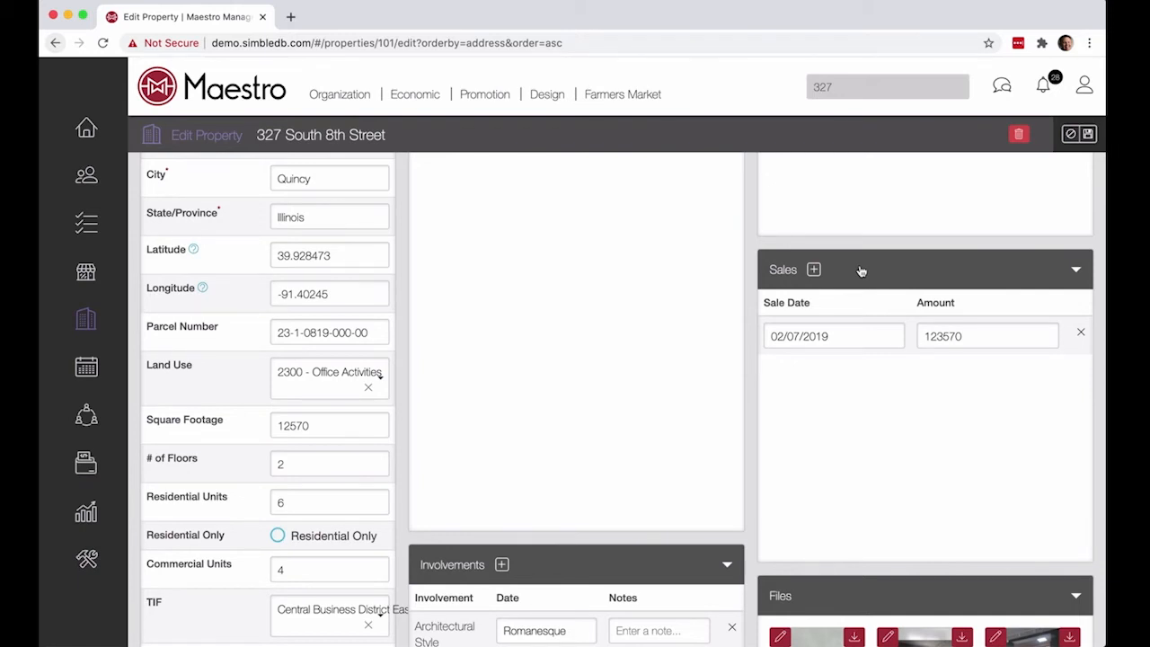
pyautogui.scroll(-5, 861, 271)
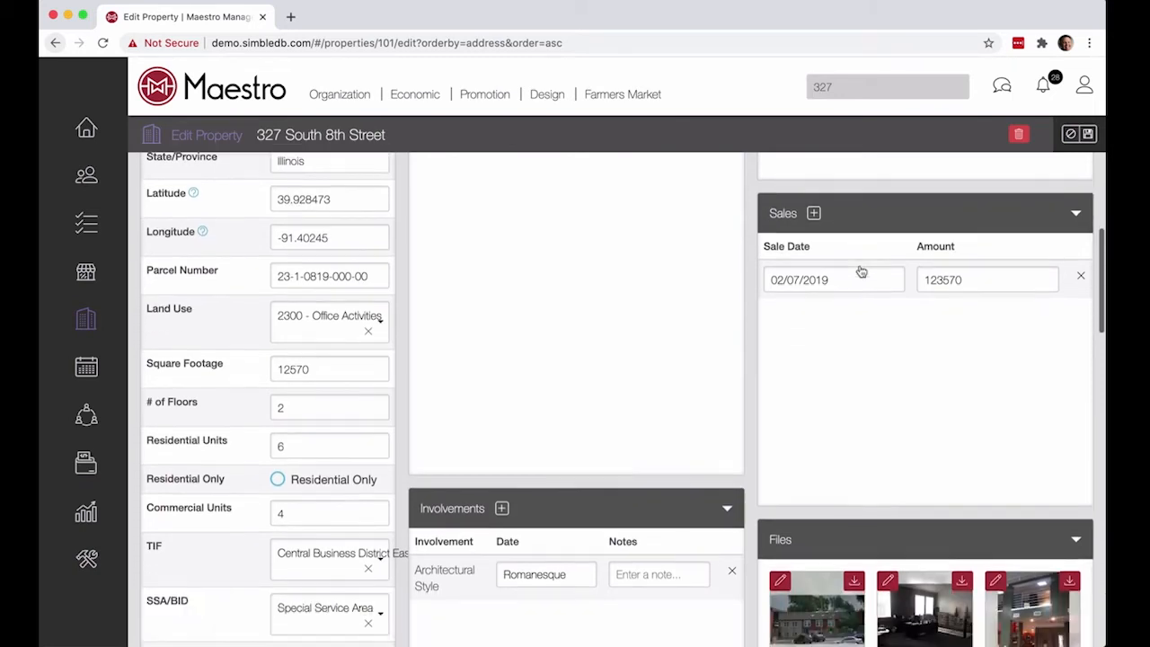
pyautogui.scroll(-3, 575, 403)
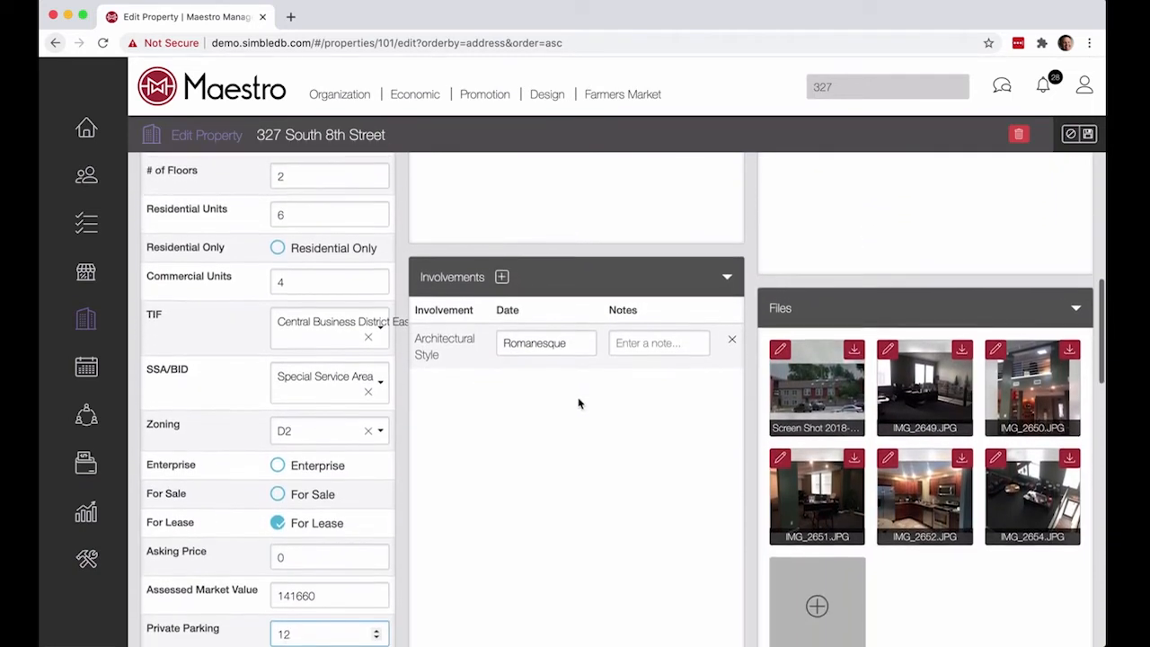
pyautogui.click(502, 259)
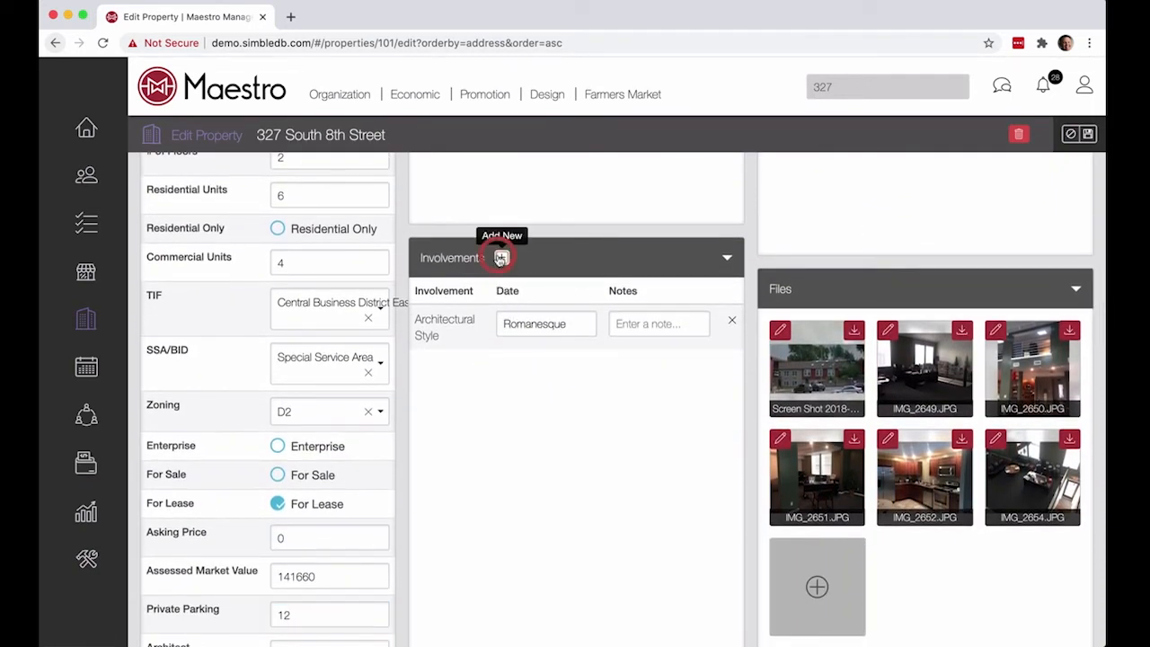
pyautogui.click(733, 301)
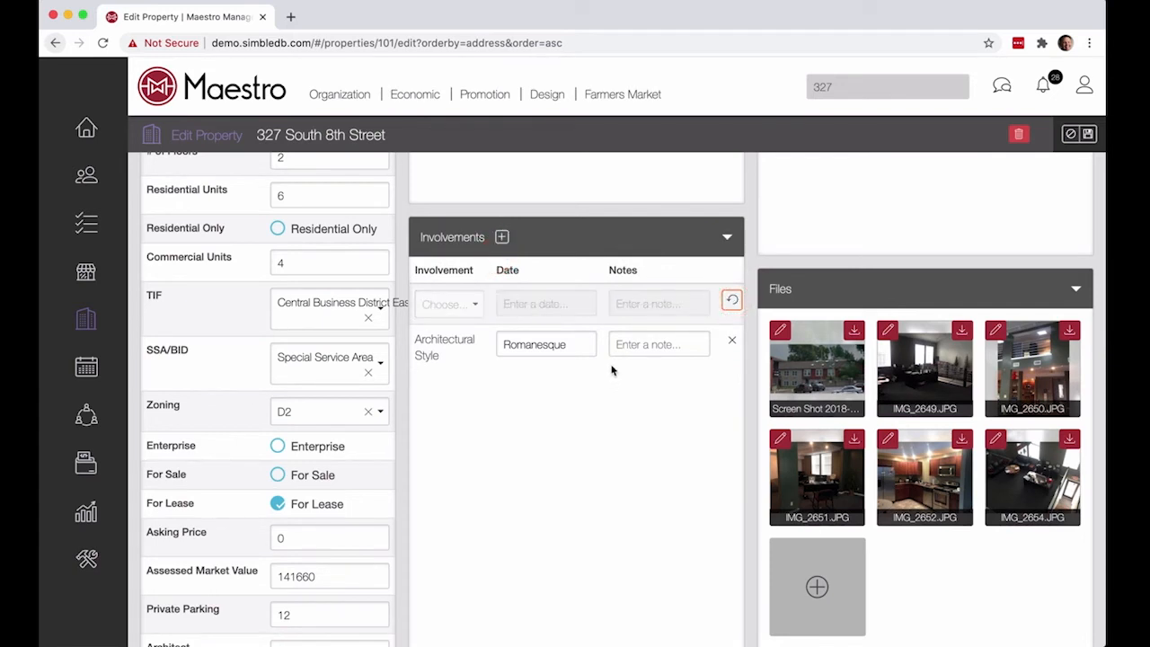
pyautogui.scroll(-2, 610, 347)
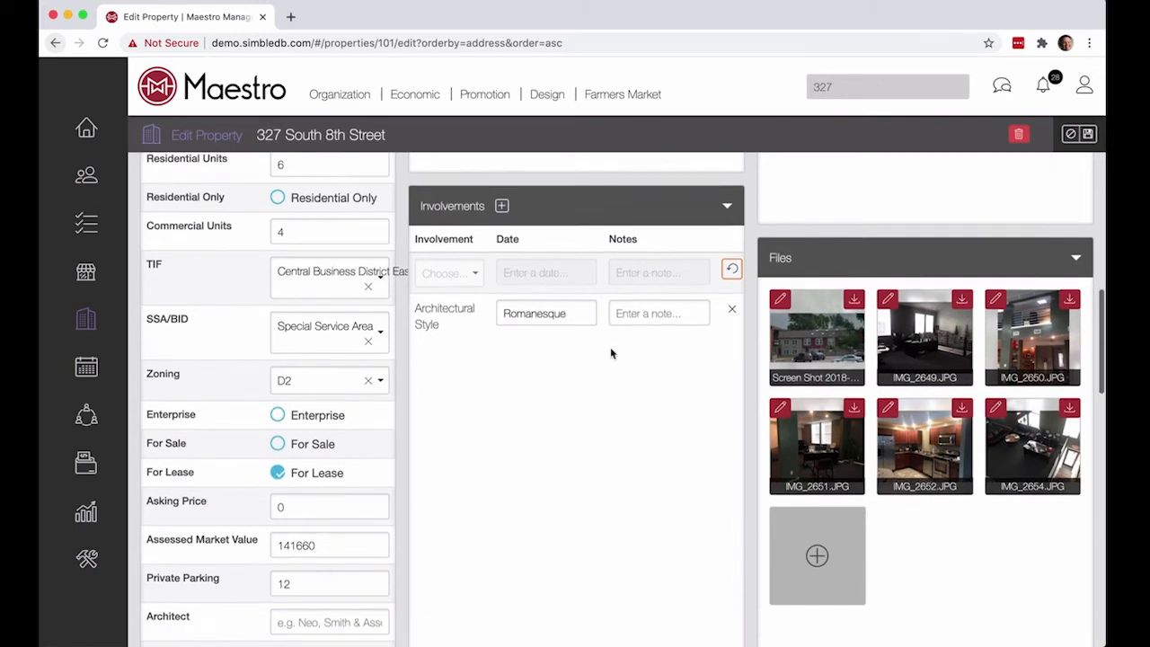
pyautogui.scroll(-2, 910, 316)
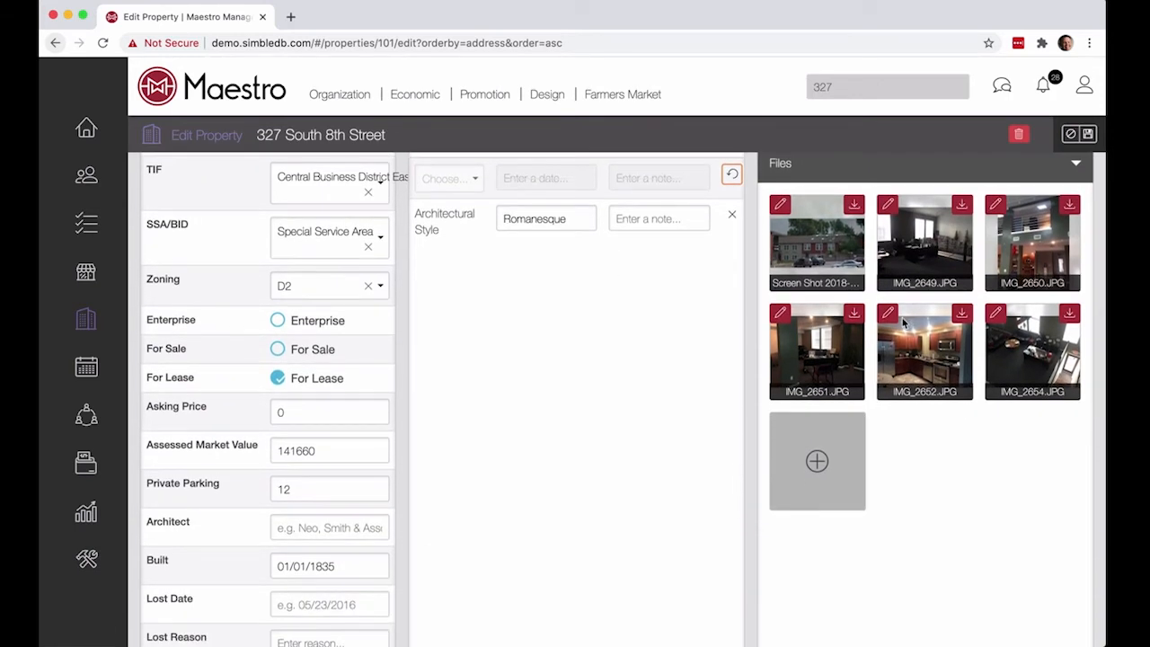
pyautogui.scroll(-3, 904, 323)
pyautogui.scroll(-8, 904, 323)
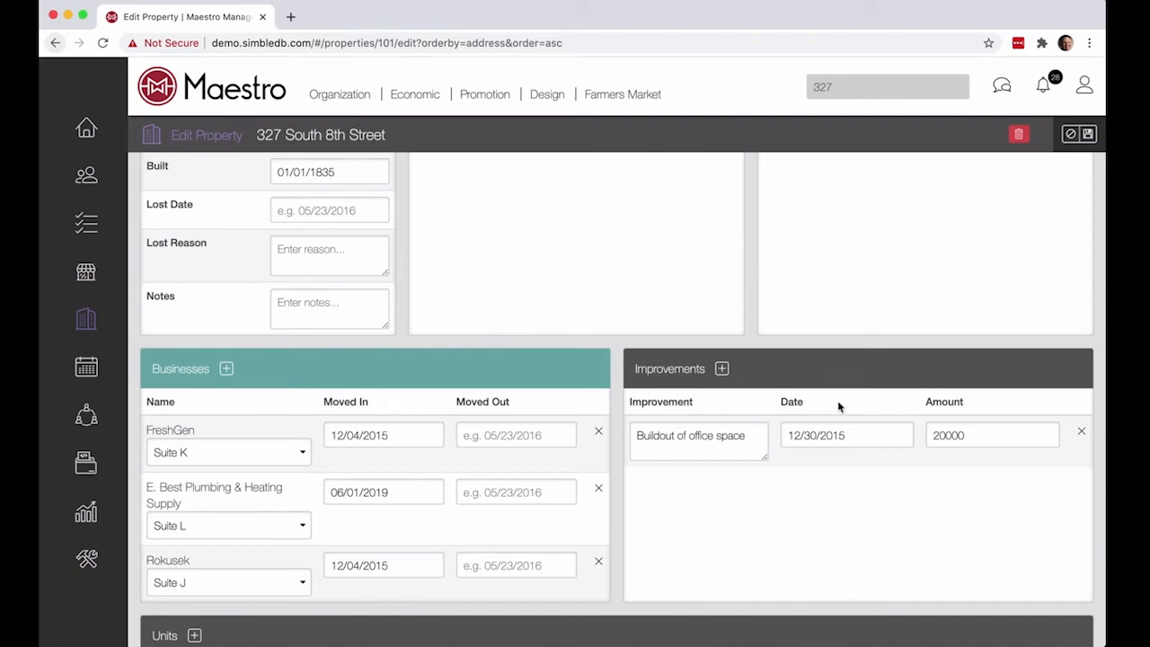
pyautogui.scroll(-5, 776, 391)
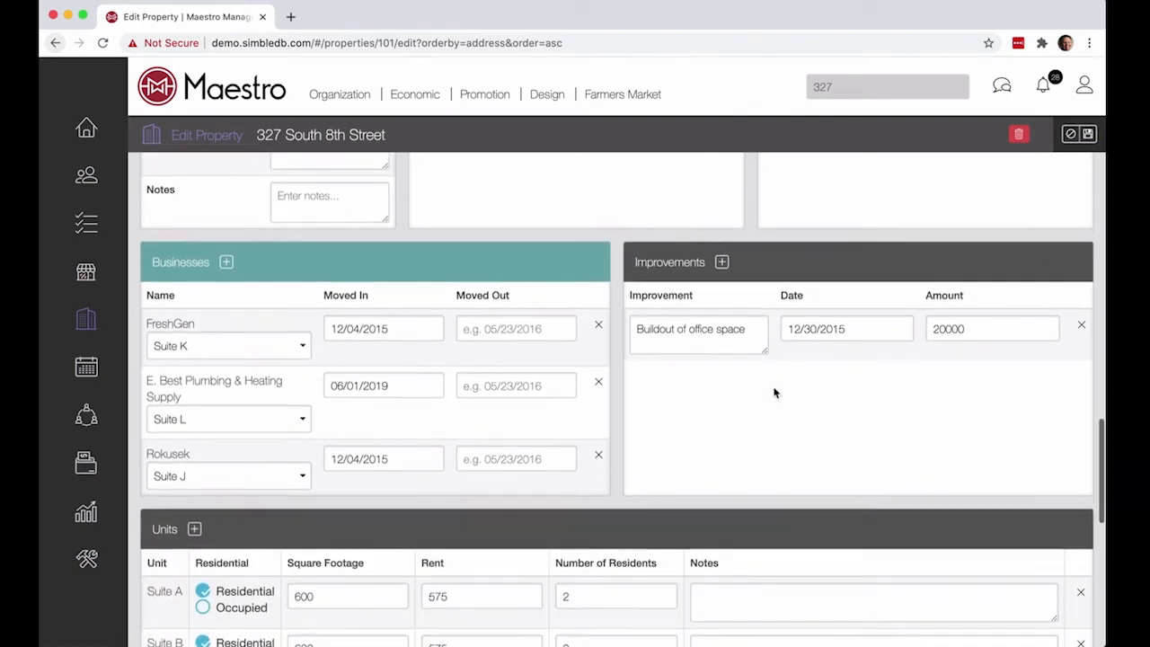
pyautogui.scroll(-4, 795, 396)
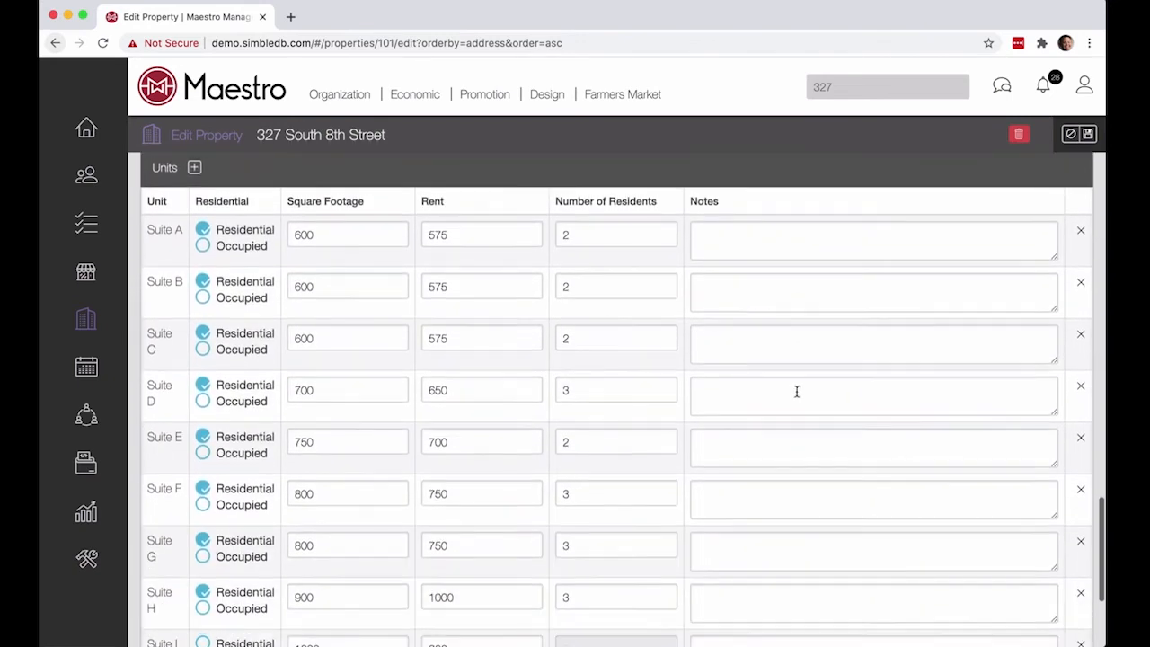
pyautogui.scroll(-1, 795, 393)
pyautogui.scroll(-1, 795, 393)
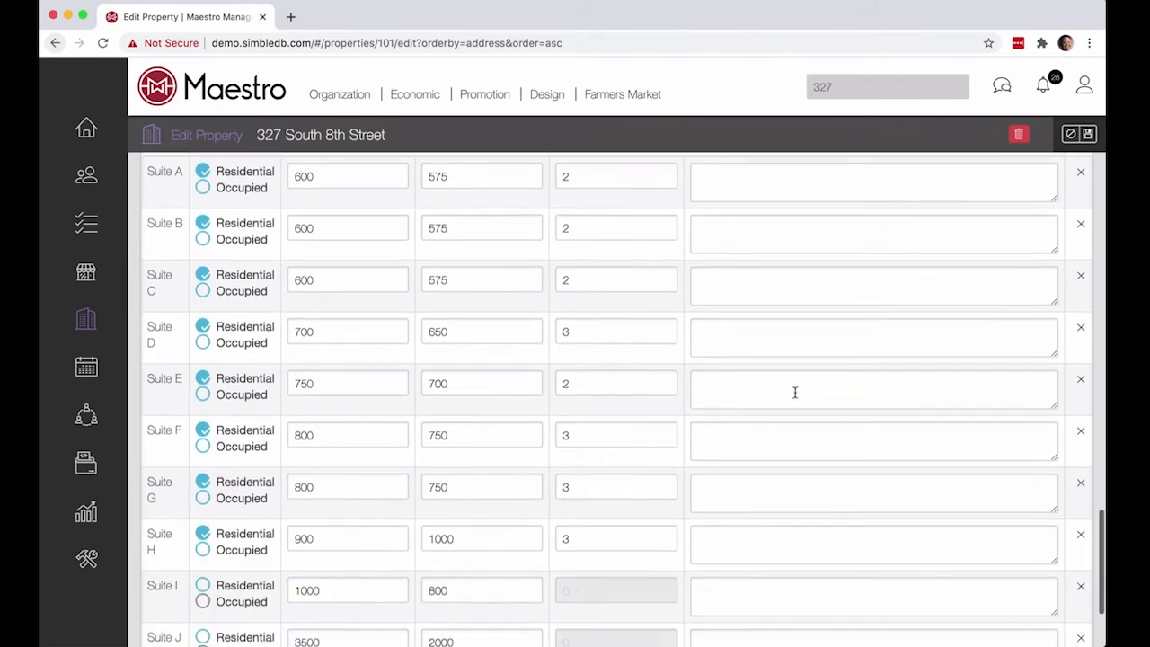
pyautogui.scroll(-1, 200, 403)
pyautogui.scroll(-3, 199, 404)
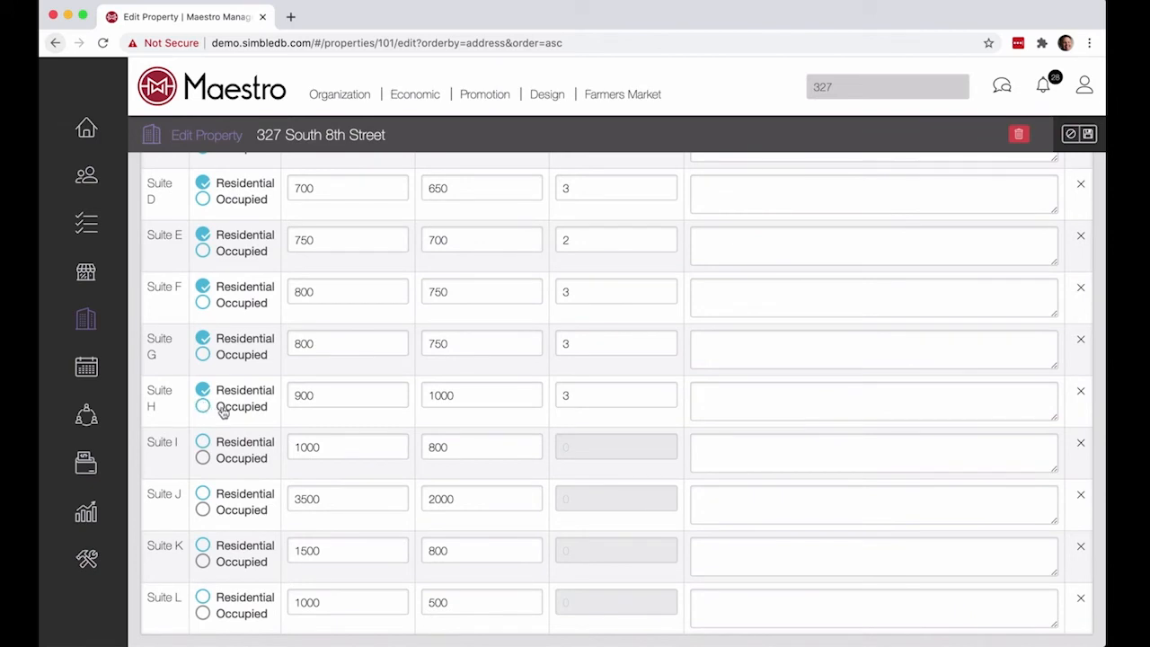
pyautogui.scroll(1, 235, 406)
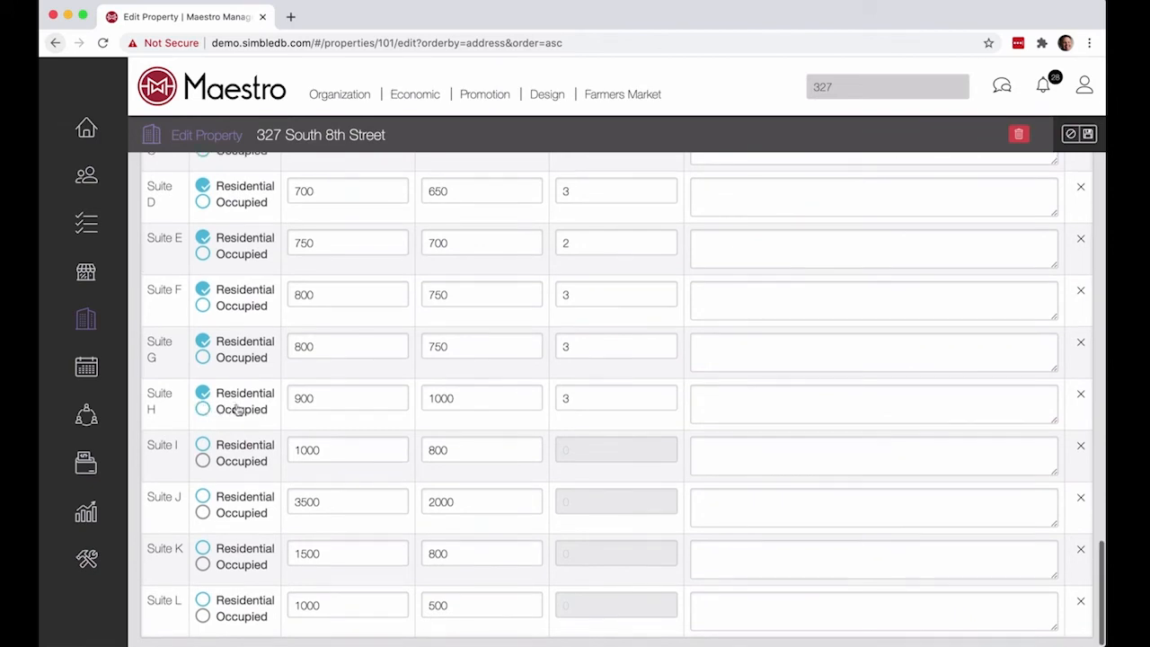
pyautogui.scroll(2, 235, 457)
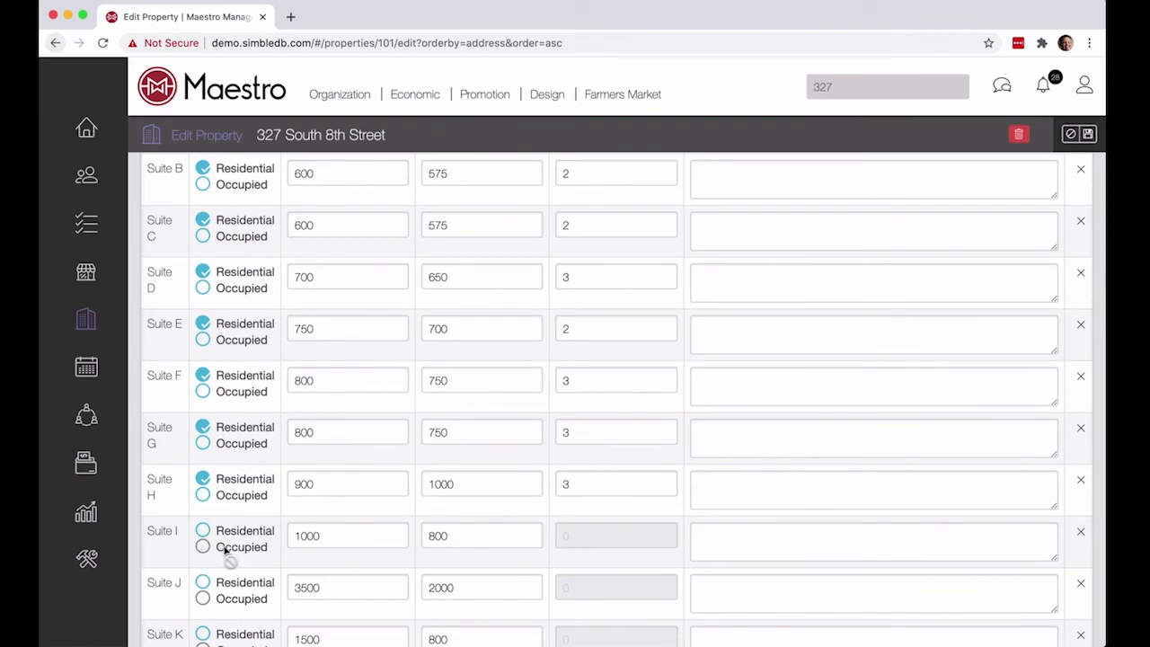
pyautogui.scroll(-1, 229, 548)
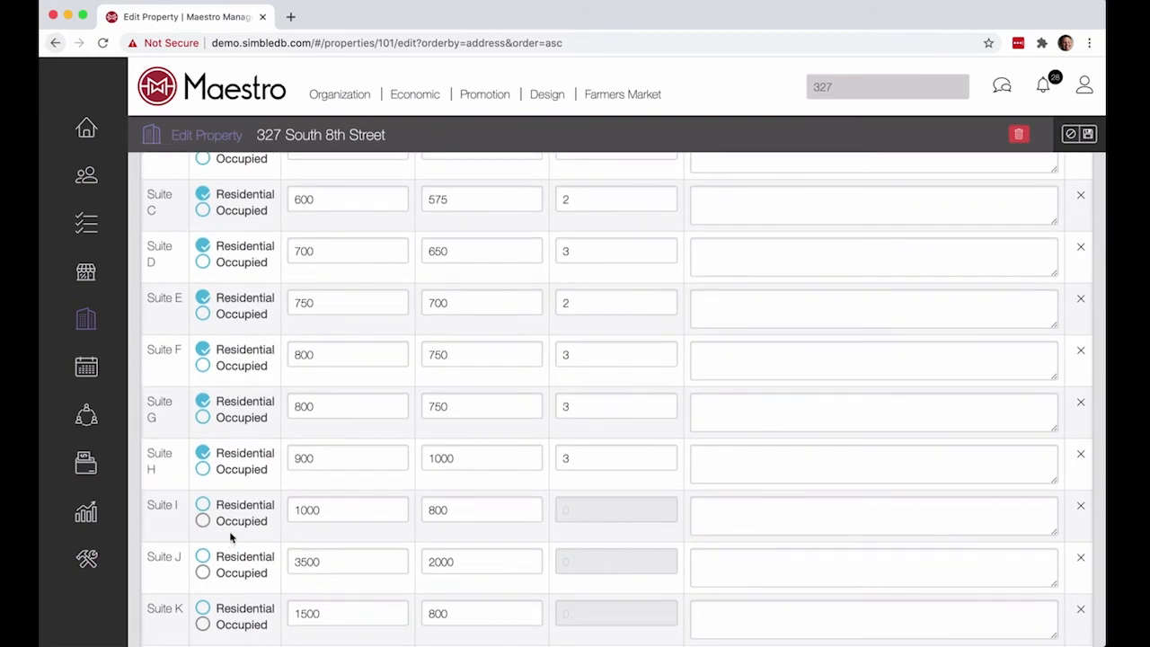
pyautogui.scroll(1, 206, 449)
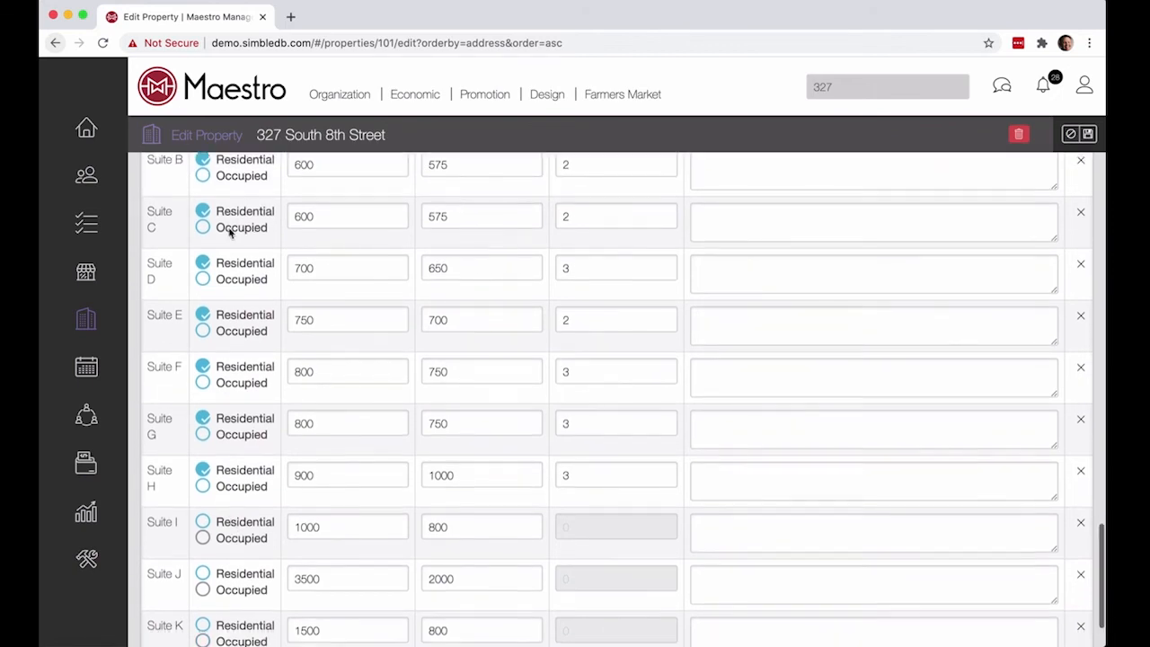
pyautogui.scroll(-1, 229, 231)
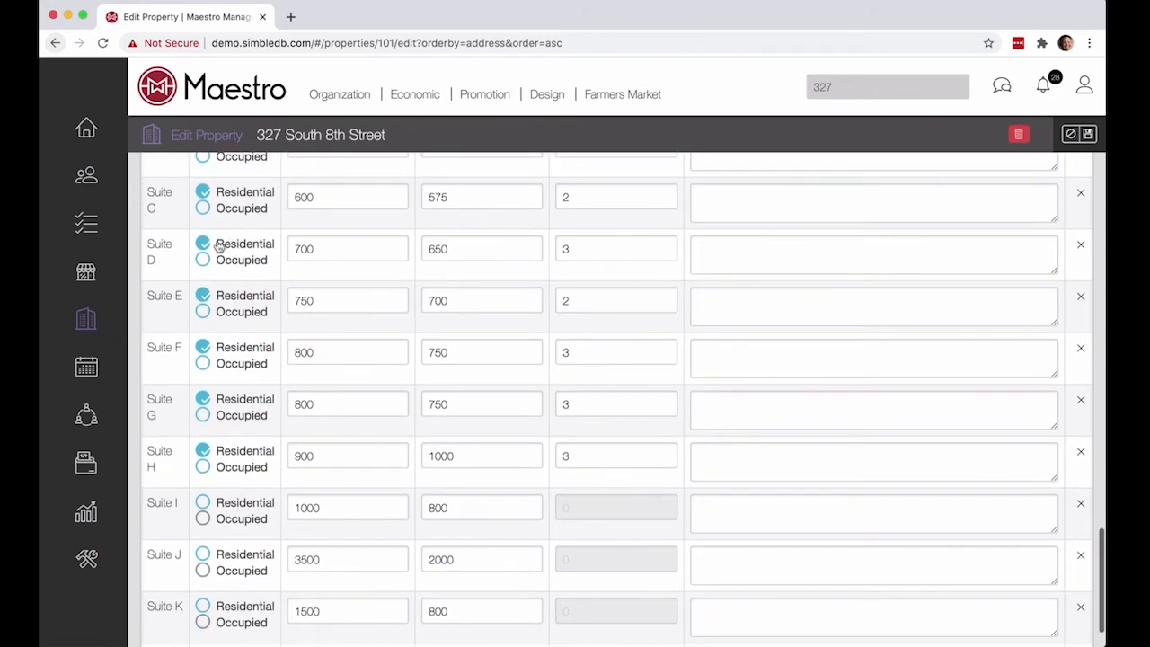
# Step: Set Suites E, D, C and B to Occupied and review the Units table rows
pyautogui.click(203, 312)
pyautogui.click(203, 259)
pyautogui.click(203, 208)
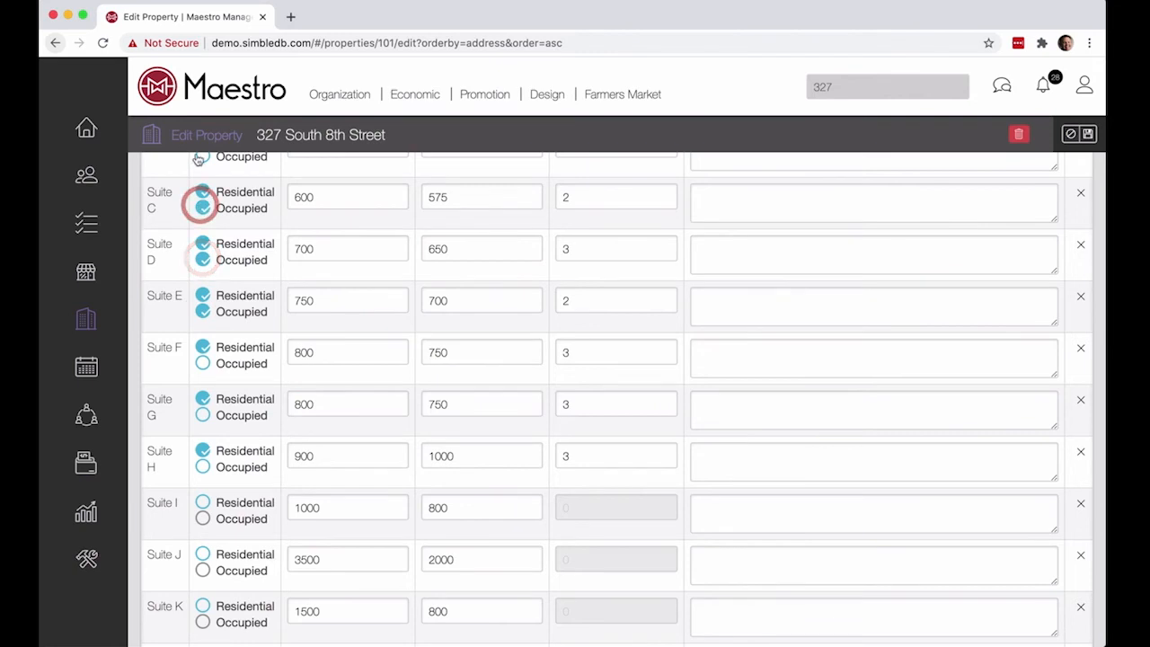
pyautogui.click(199, 157)
pyautogui.scroll(6, 257, 275)
pyautogui.scroll(-5, 257, 275)
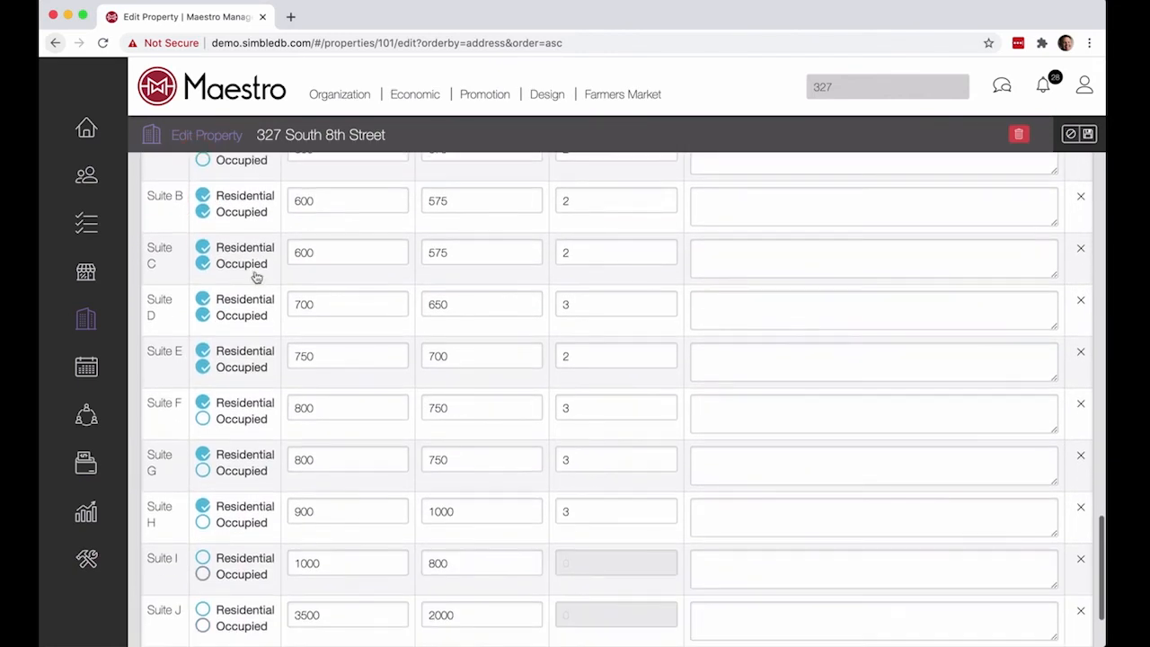
pyautogui.scroll(3, 256, 277)
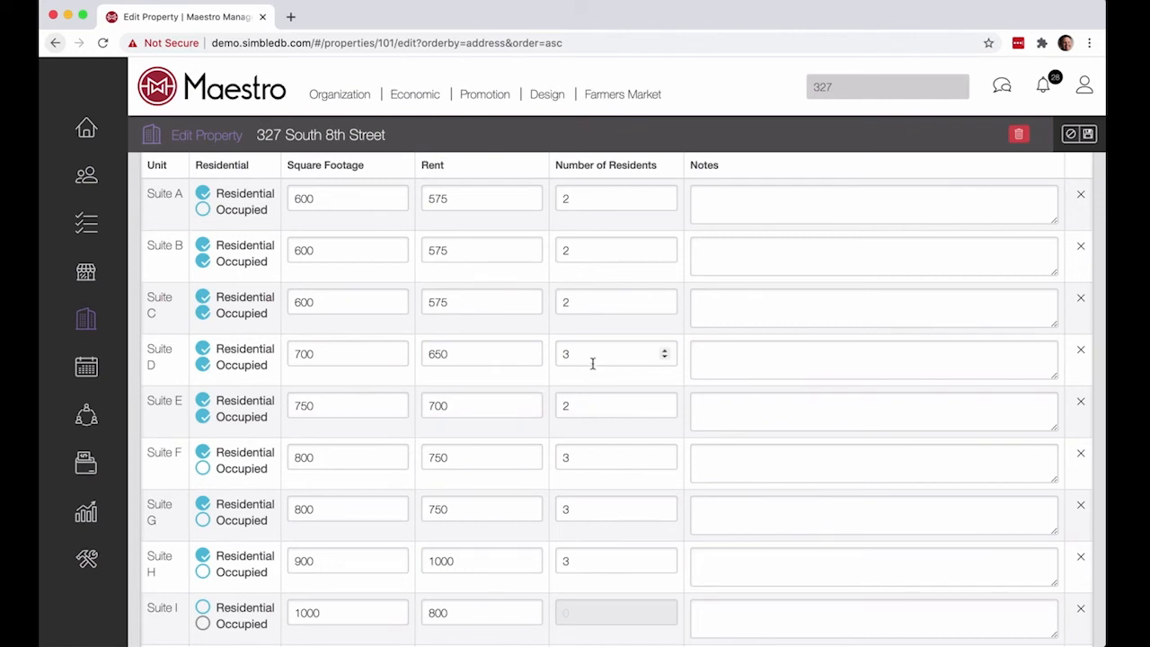
pyautogui.scroll(-3, 593, 363)
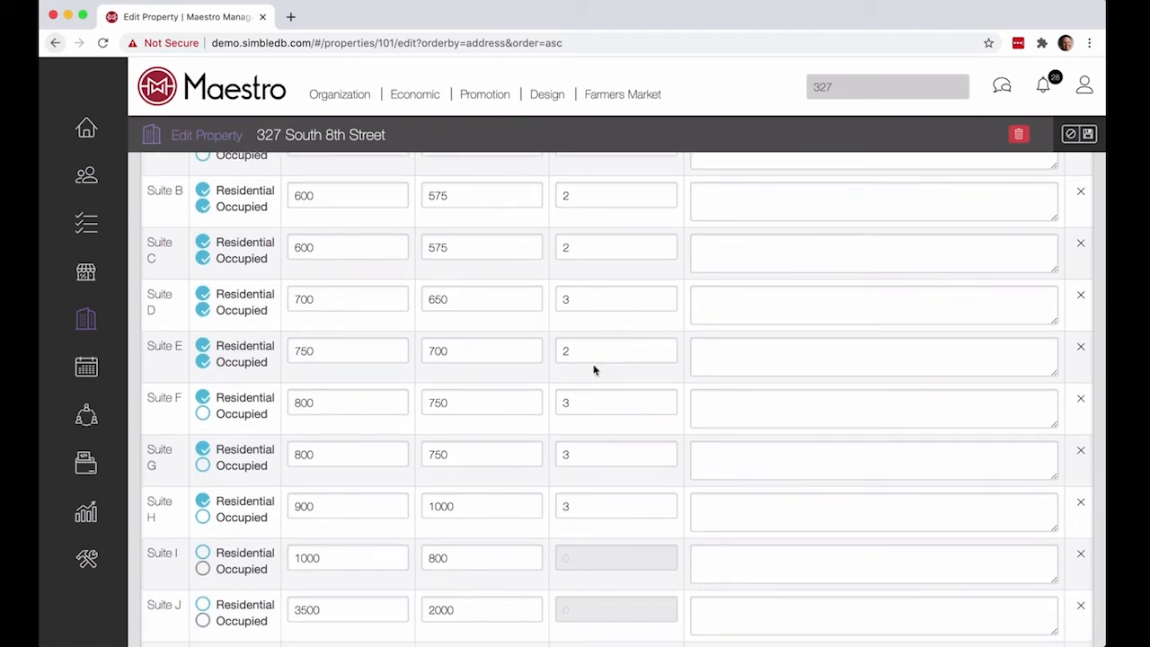
pyautogui.scroll(-3, 593, 369)
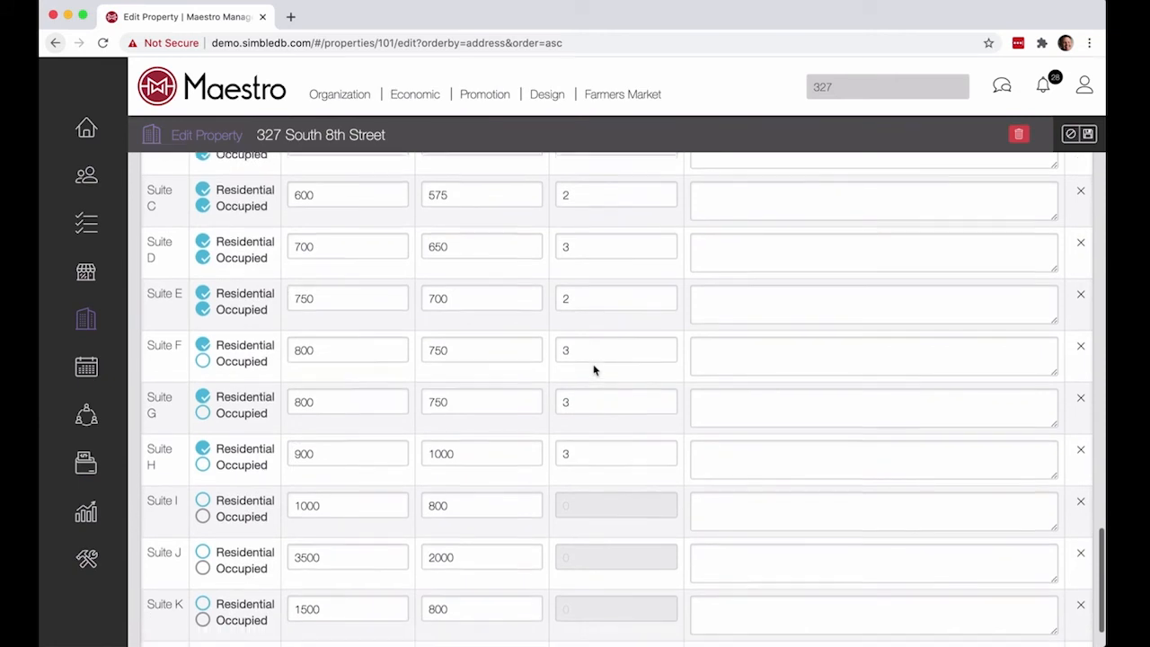
pyautogui.scroll(-3, 593, 369)
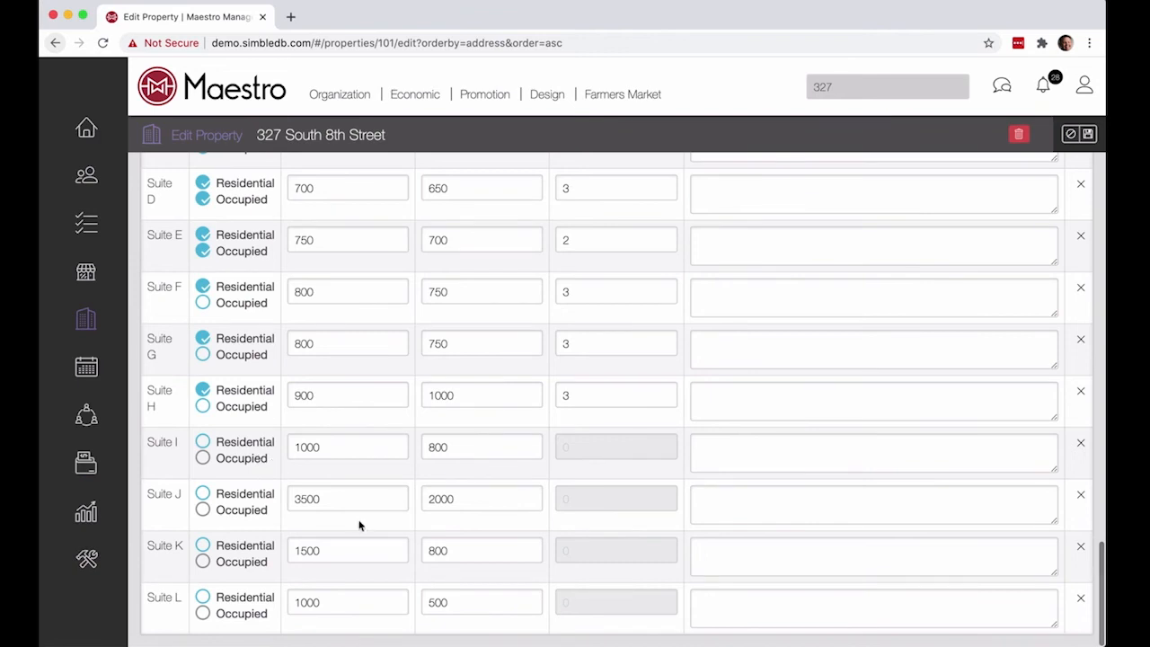
pyautogui.scroll(4, 348, 512)
pyautogui.scroll(8, 340, 504)
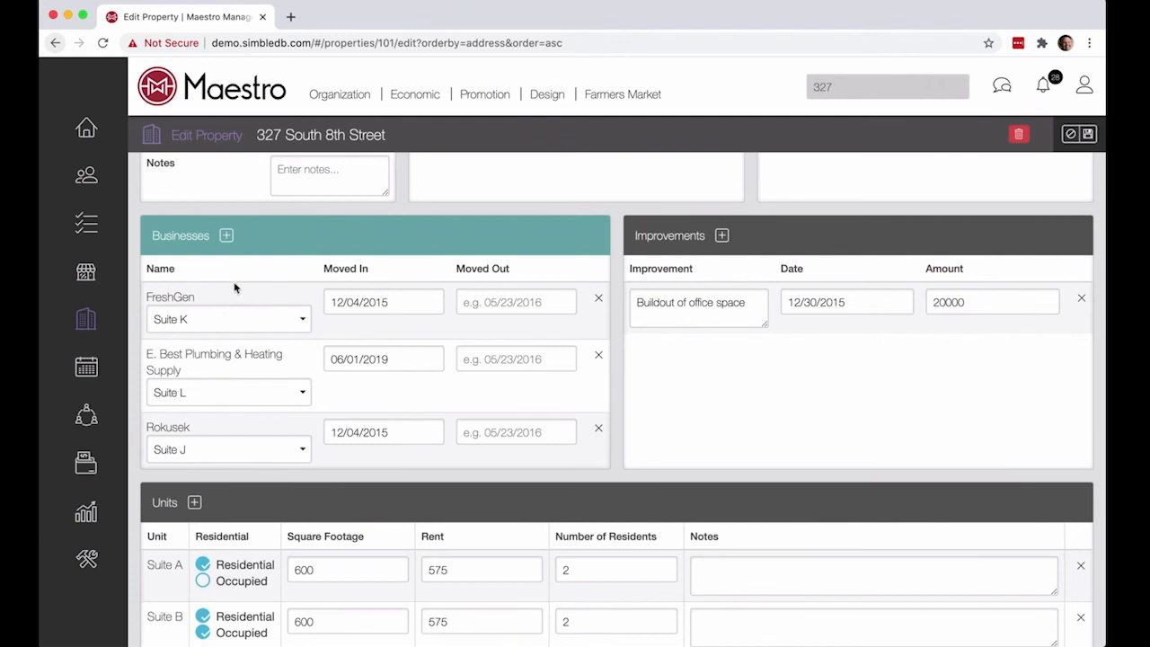
pyautogui.scroll(-1, 237, 293)
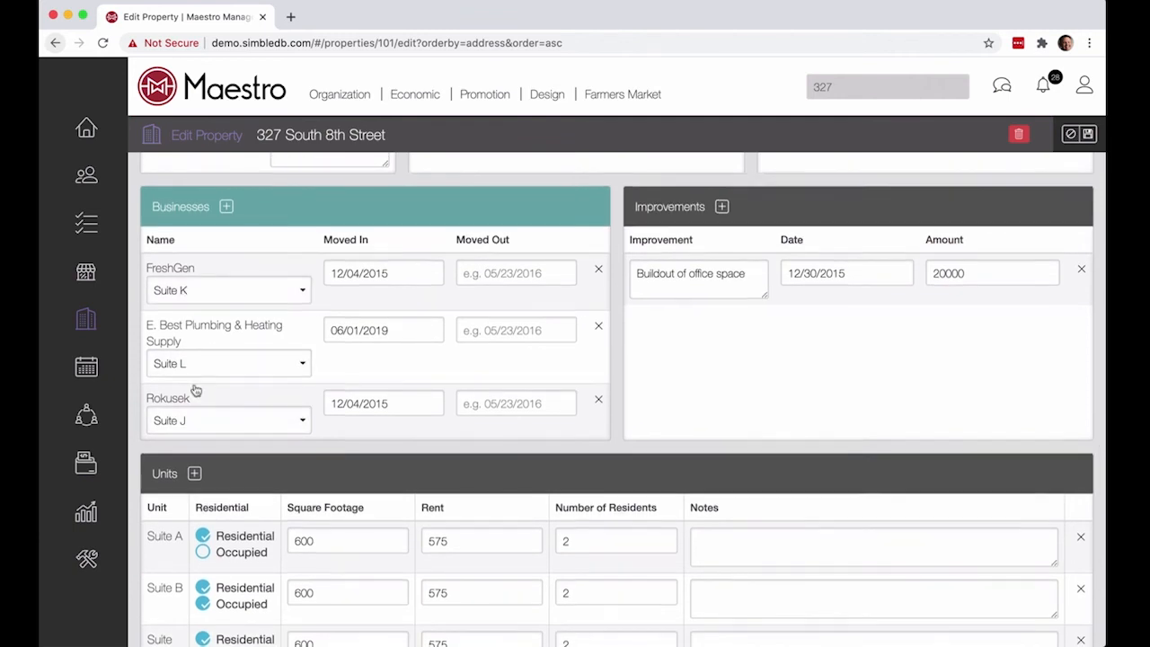
pyautogui.scroll(-6, 196, 391)
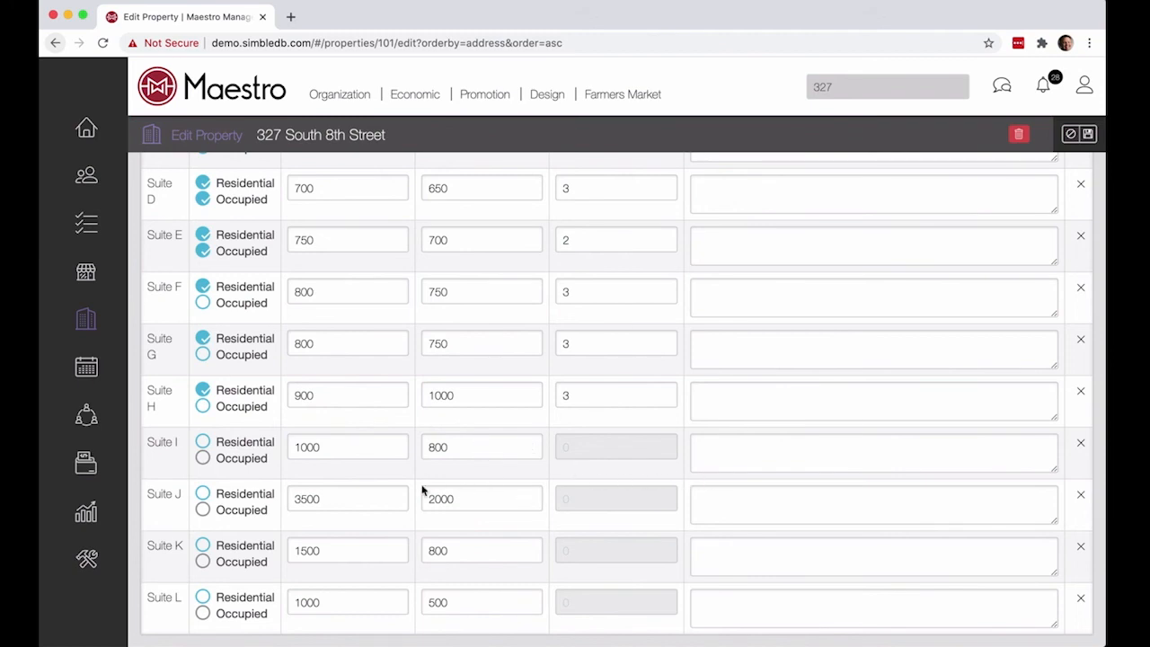
pyautogui.scroll(4, 427, 488)
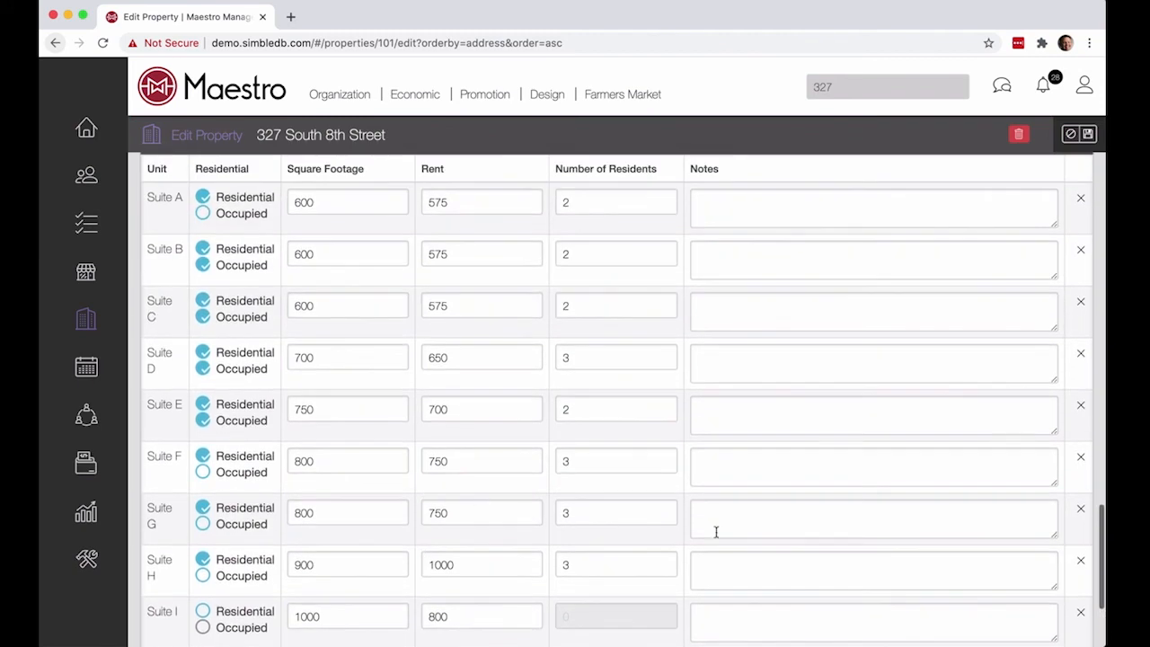
pyautogui.scroll(-4, 824, 545)
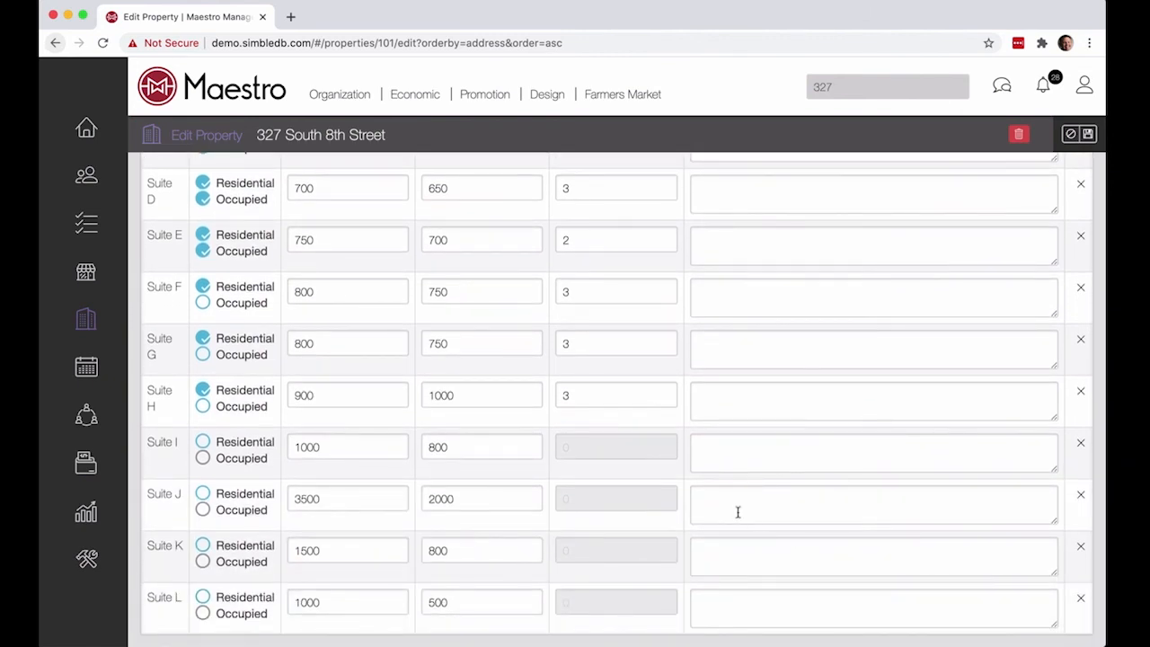
pyautogui.click(754, 452)
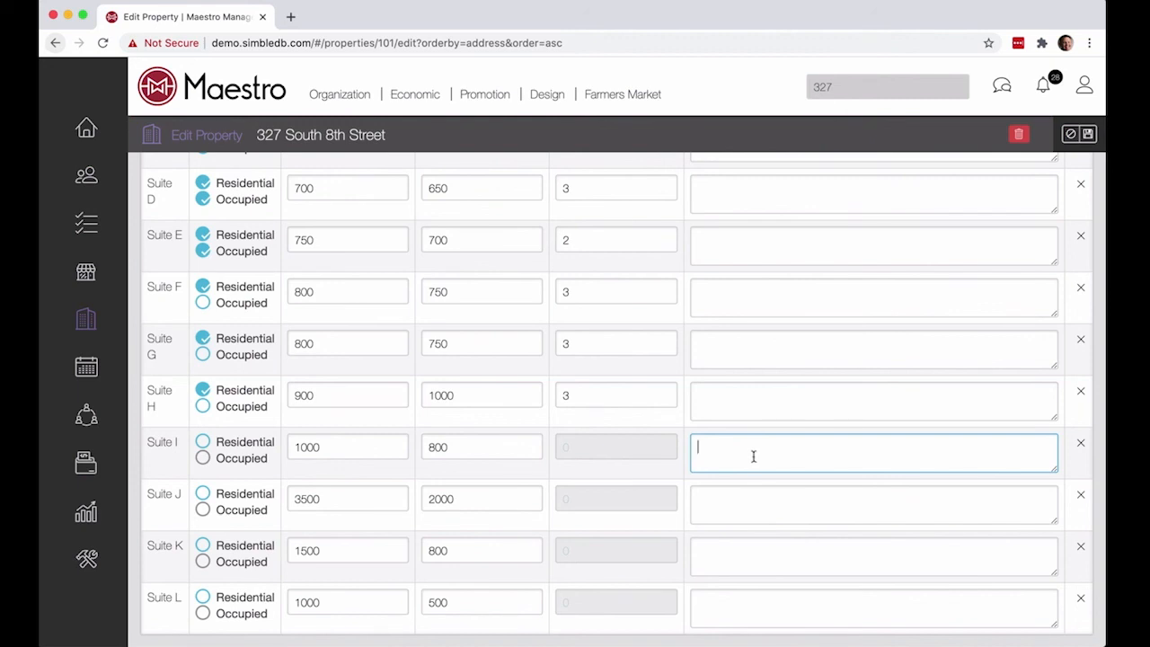
pyautogui.scroll(15, 754, 457)
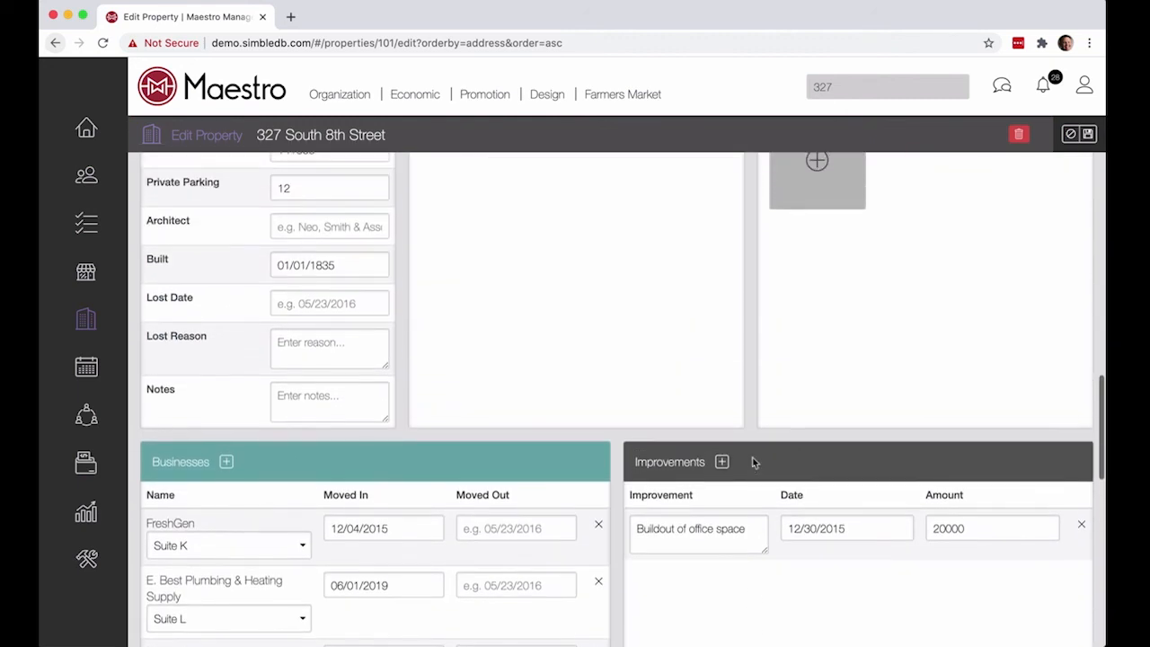
pyautogui.scroll(10, 754, 461)
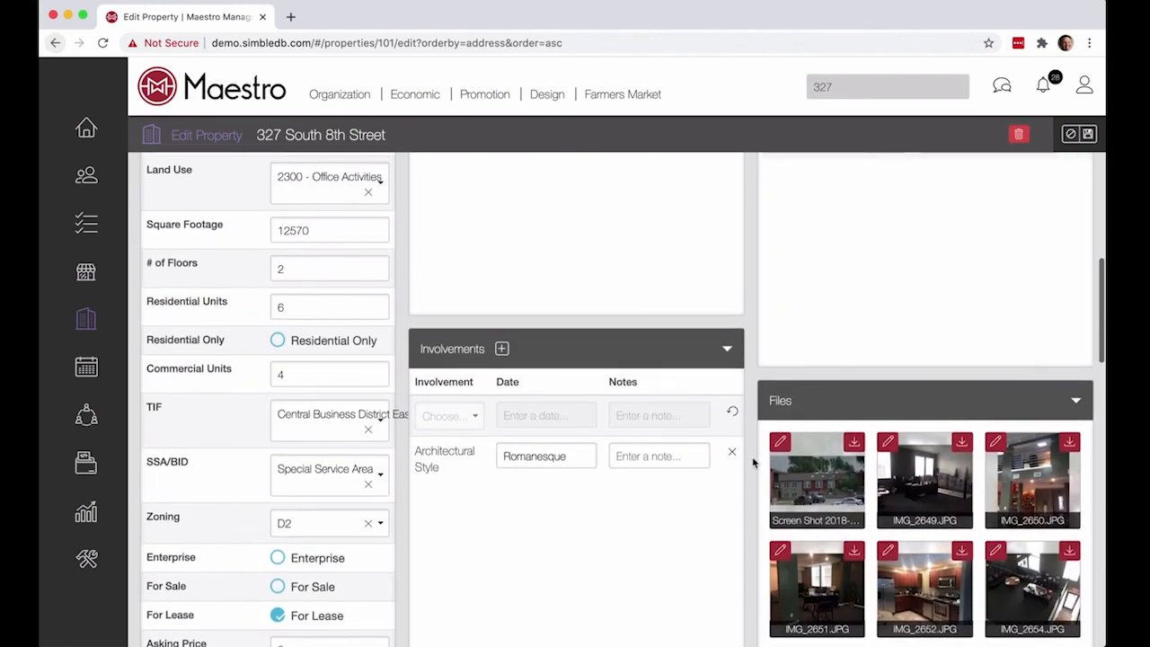
pyautogui.scroll(8, 754, 462)
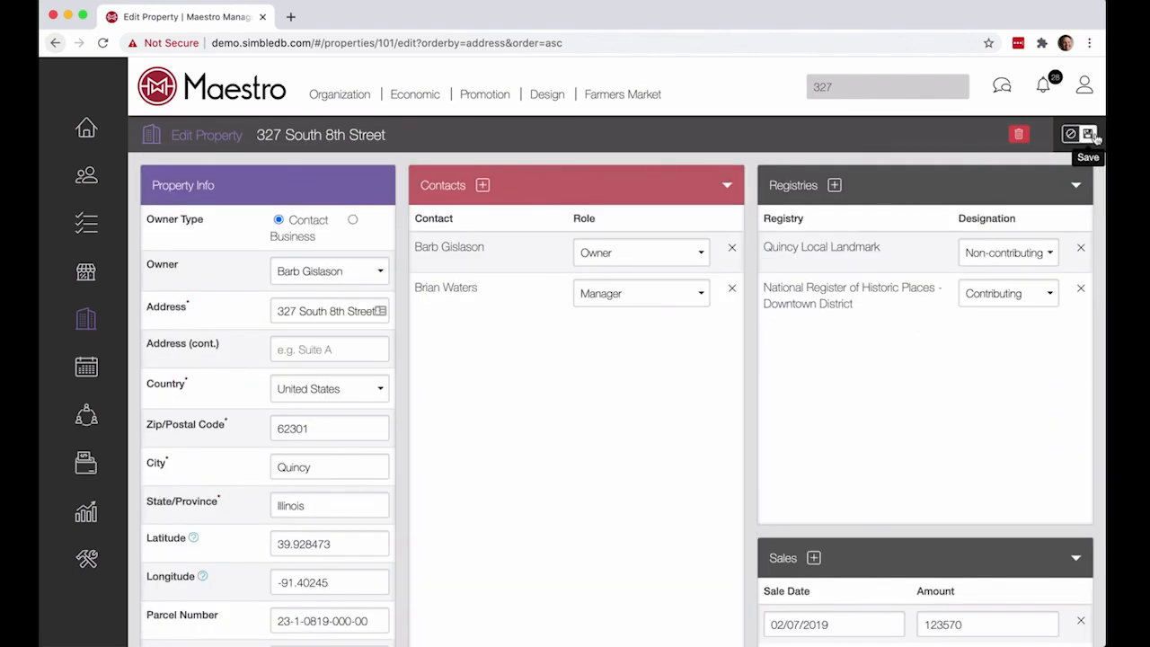
pyautogui.click(1089, 134)
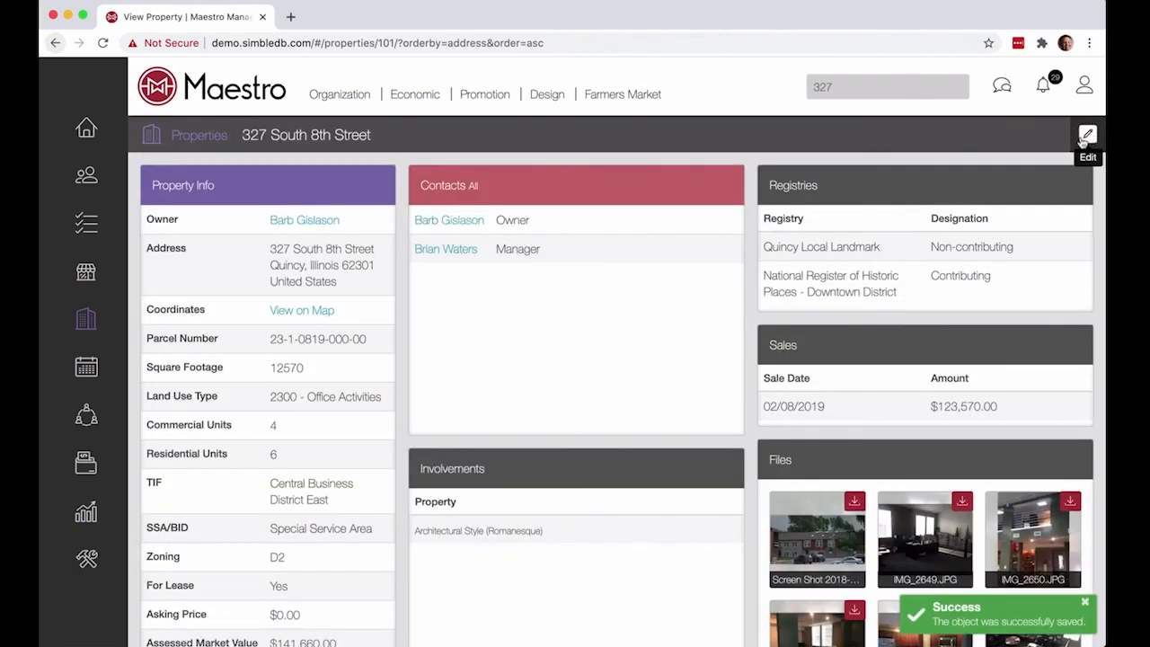